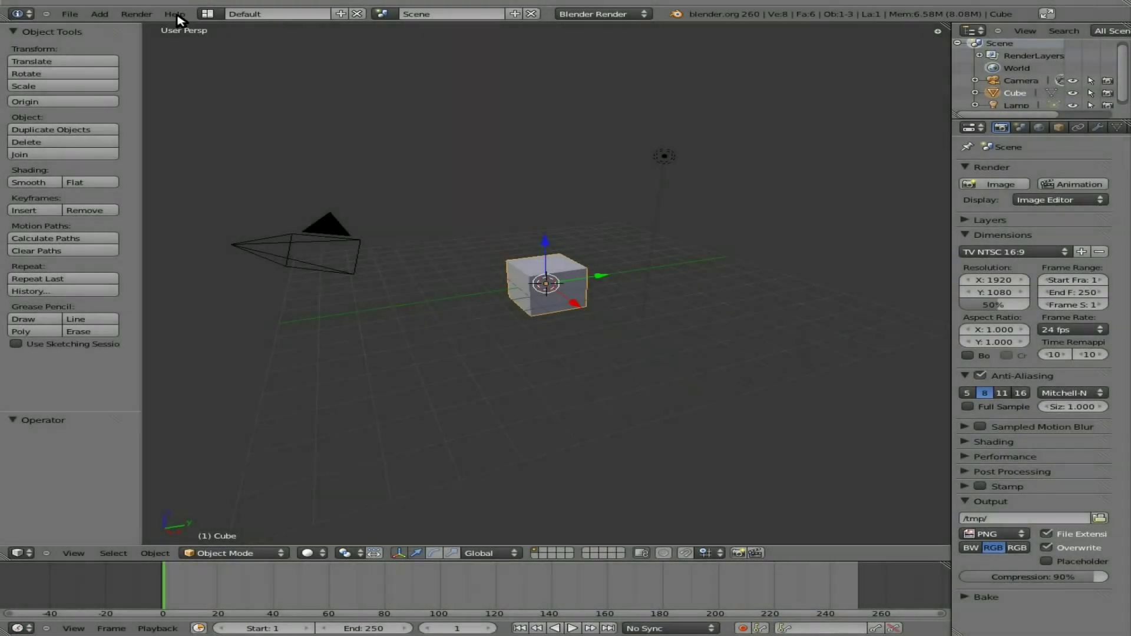
Bring up the Blender 2.60 splash screen from the Help menu.
left_click(176, 16)
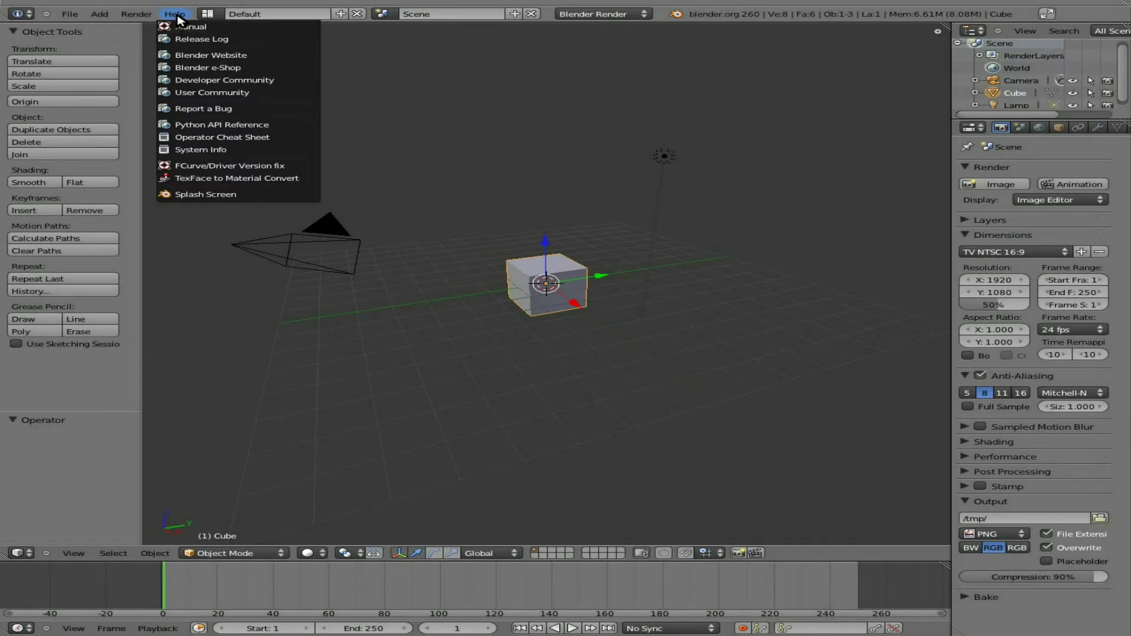
left_click(177, 18)
left_click(176, 15)
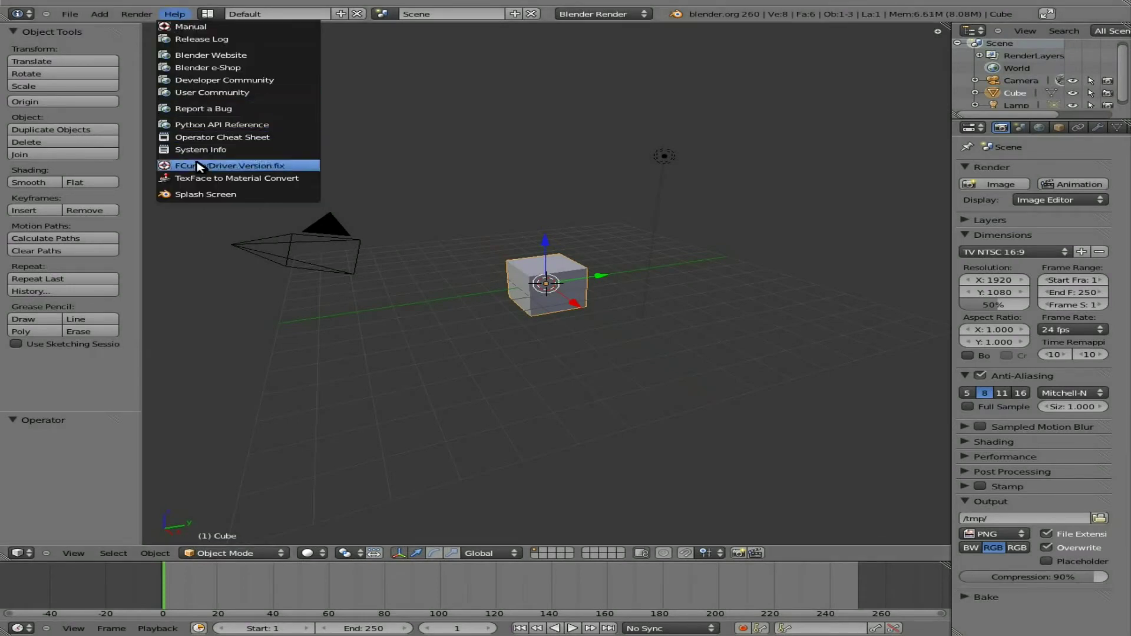
left_click(200, 195)
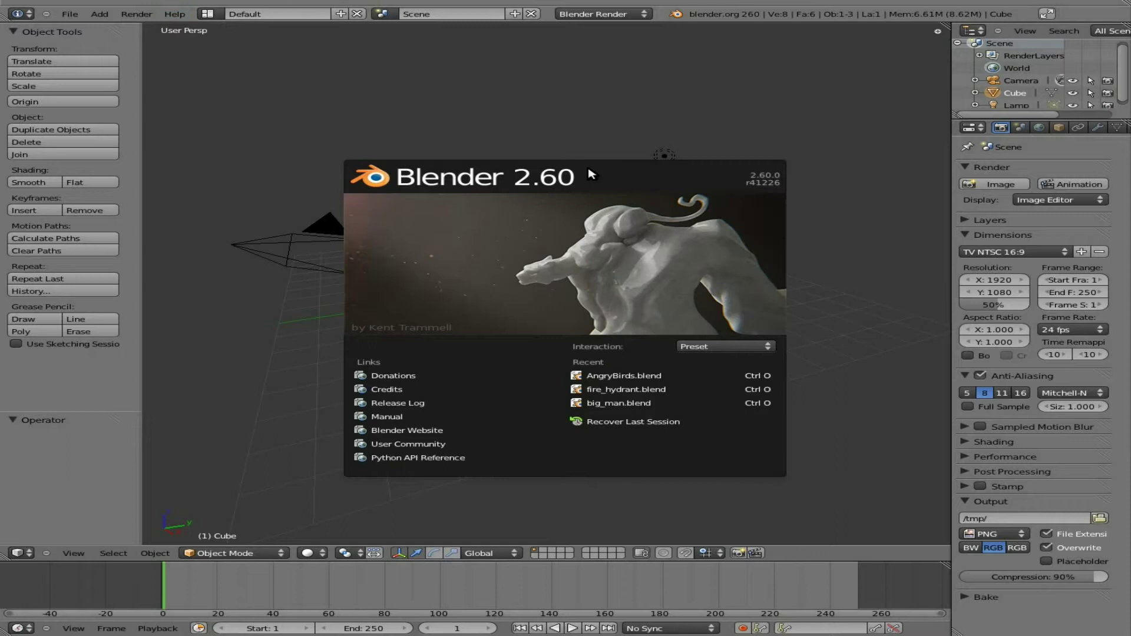
Close the splash, delete the default cube and add a UV sphere (32 segments, 16 rings).
left_click(639, 240)
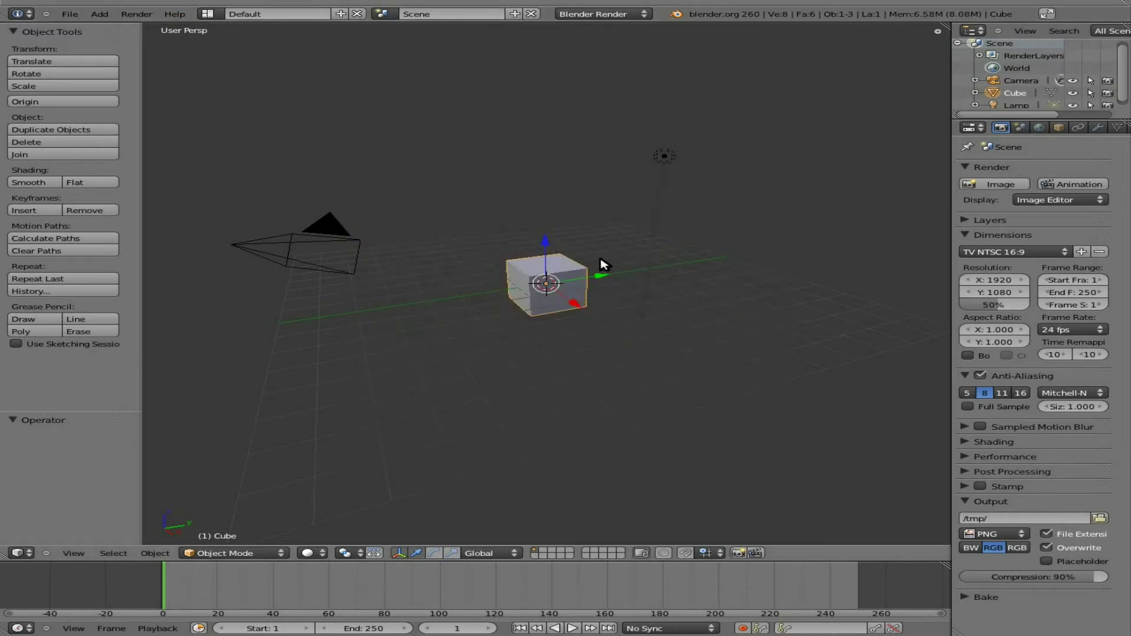
key("Delete")
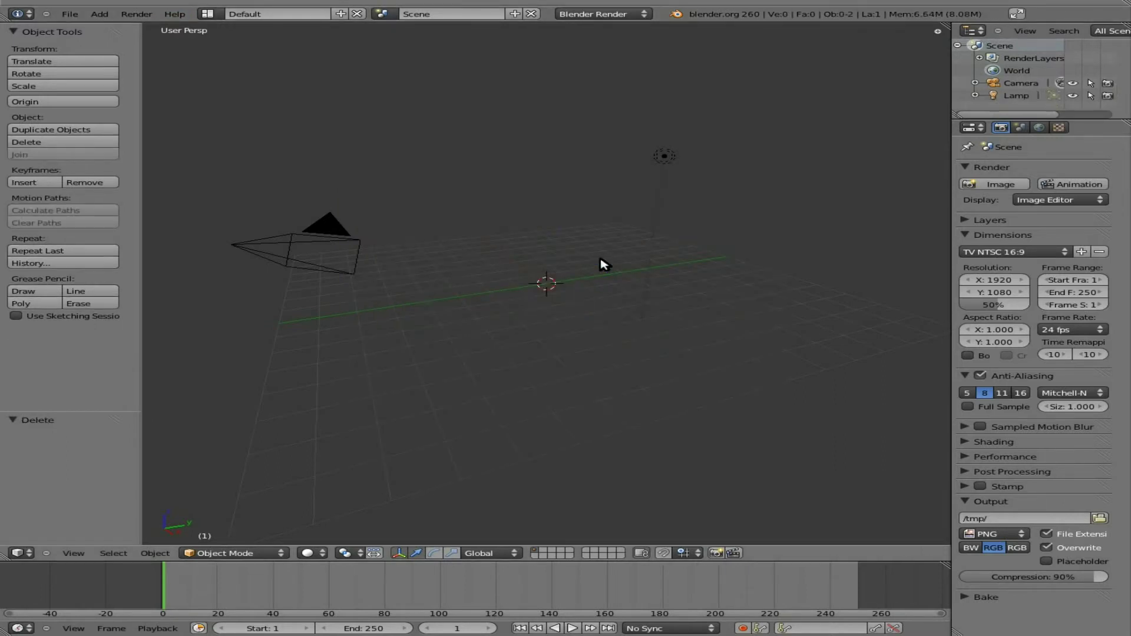
key("space")
type("sphere")
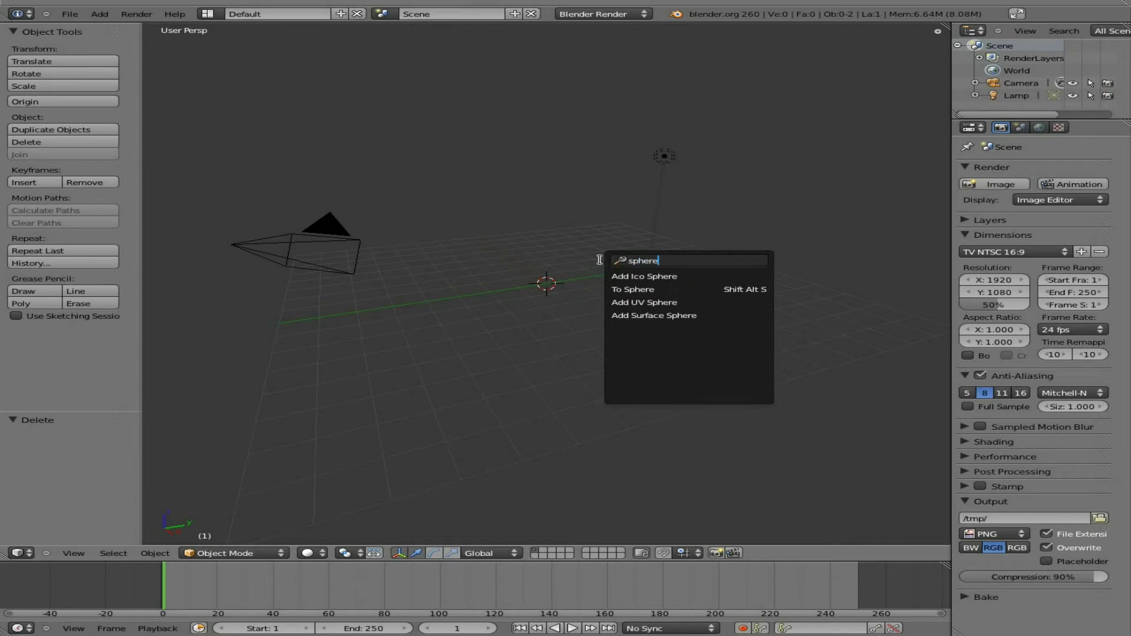
key("Down")
key("Down")
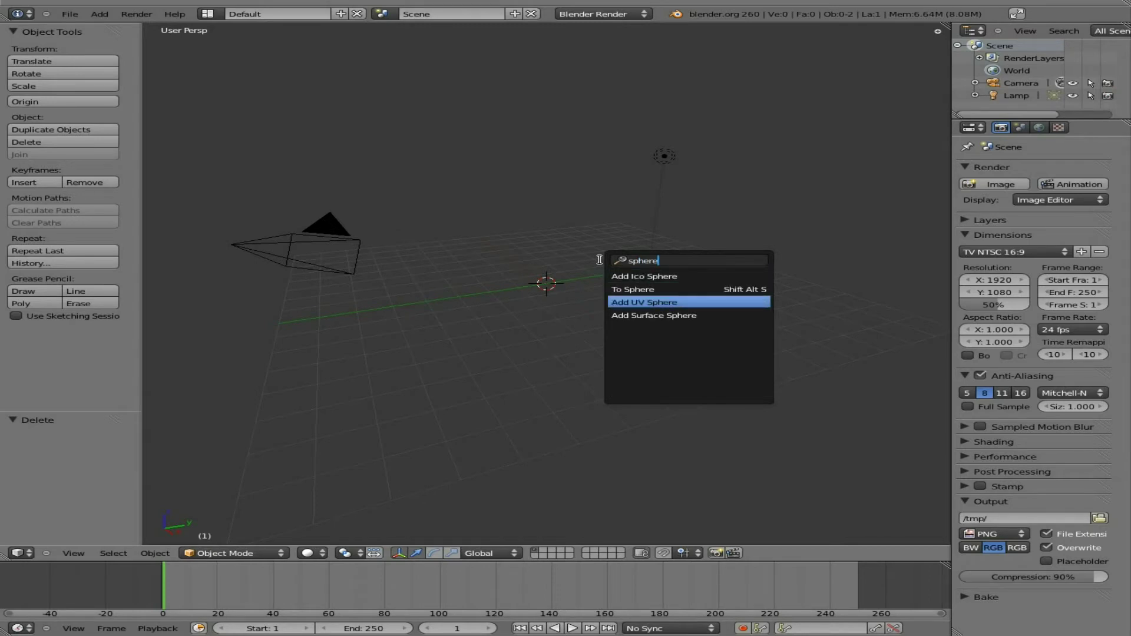
key("Return")
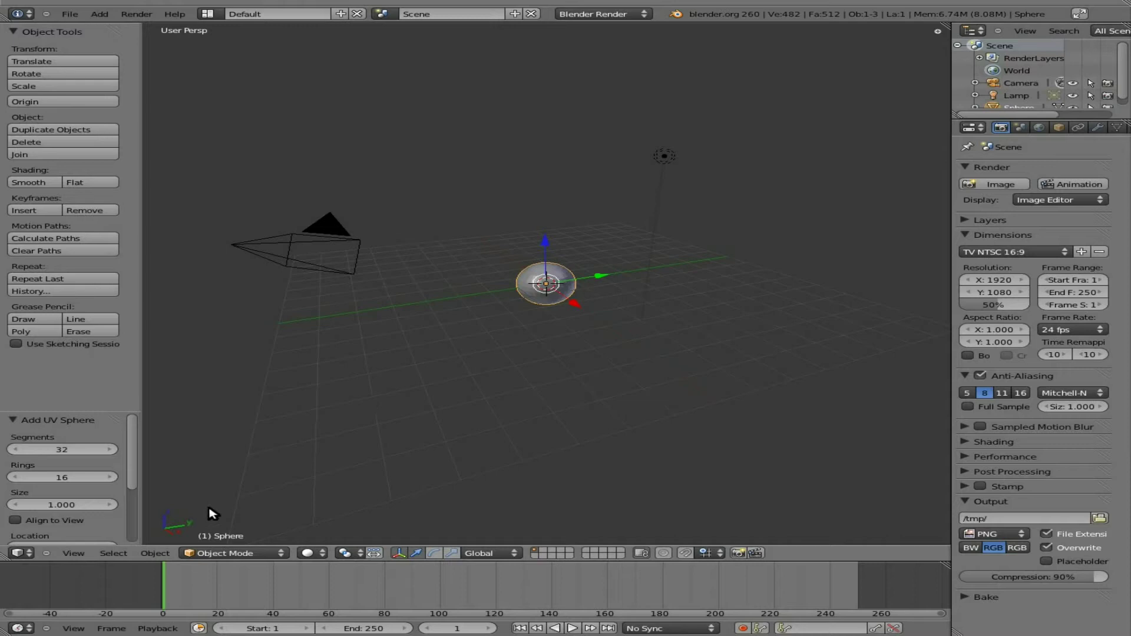
Browse Object > Quick Effects, then search 'qui' and highlight Quick Explode.
left_click(152, 555)
mouse_move(202, 261)
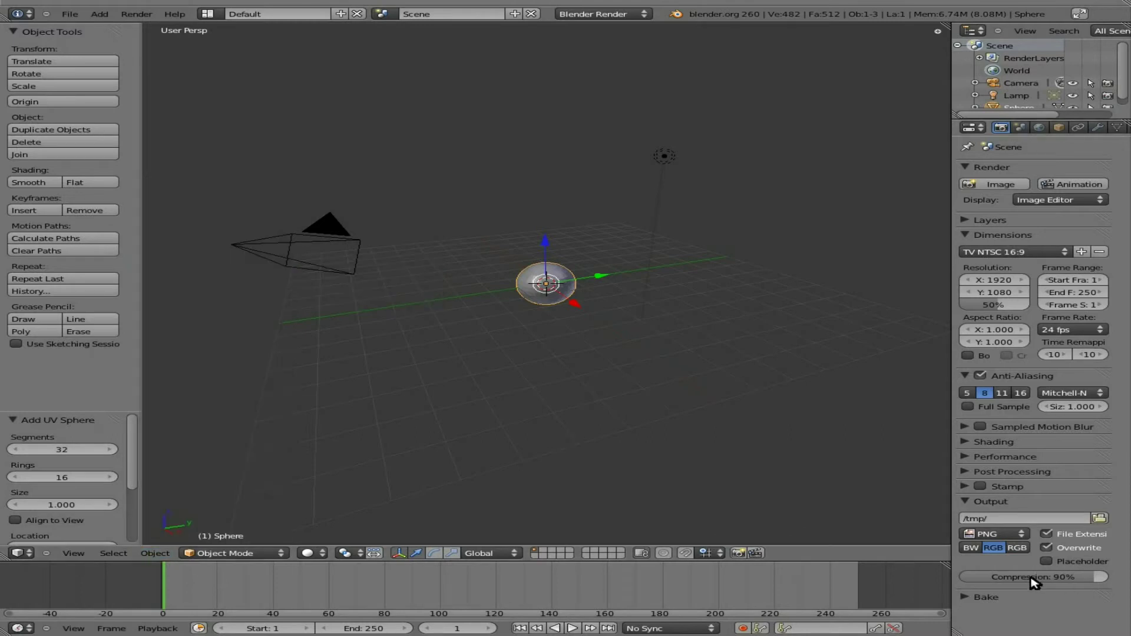
key("space")
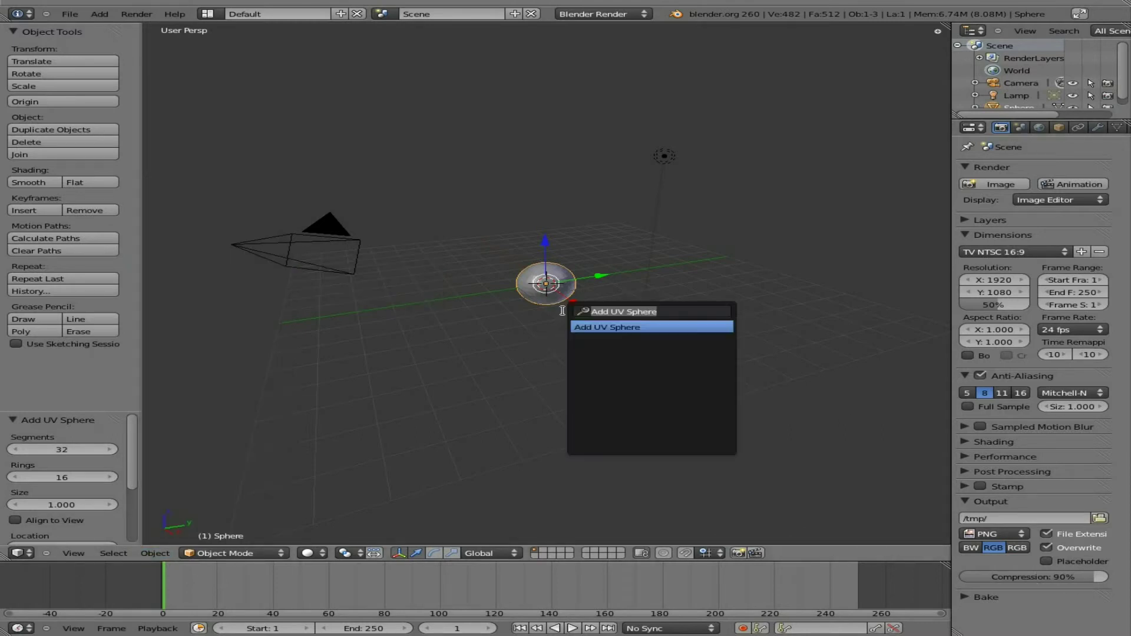
type("qui")
key("Down")
key("Down")
key("Down")
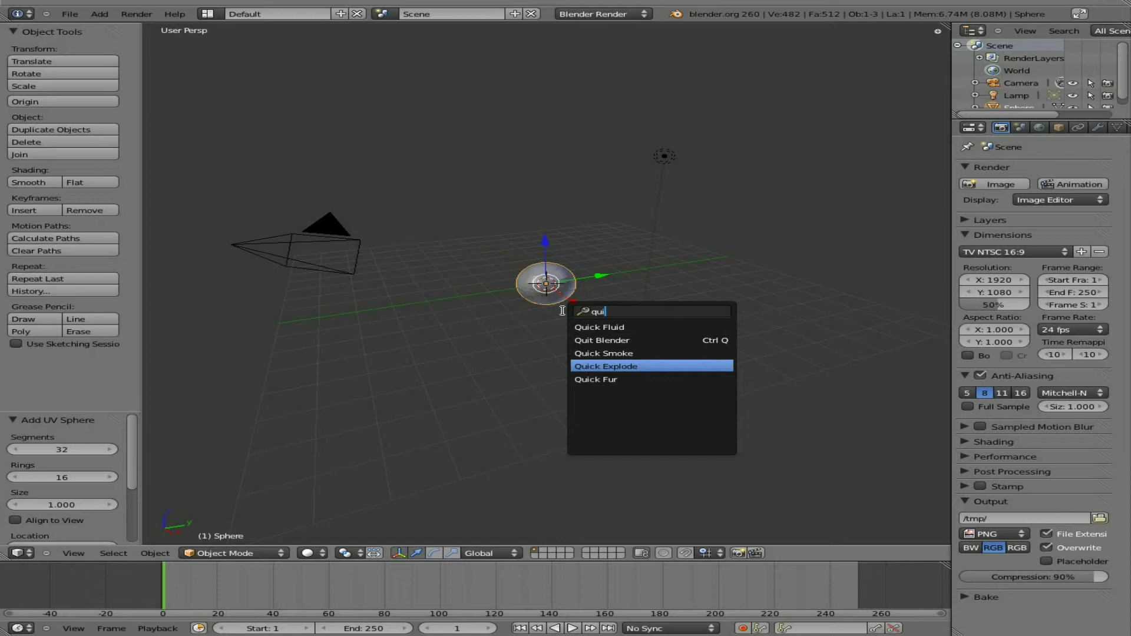
Apply Quick Explode to the sphere, keeping the end frame at 51.
key("Return")
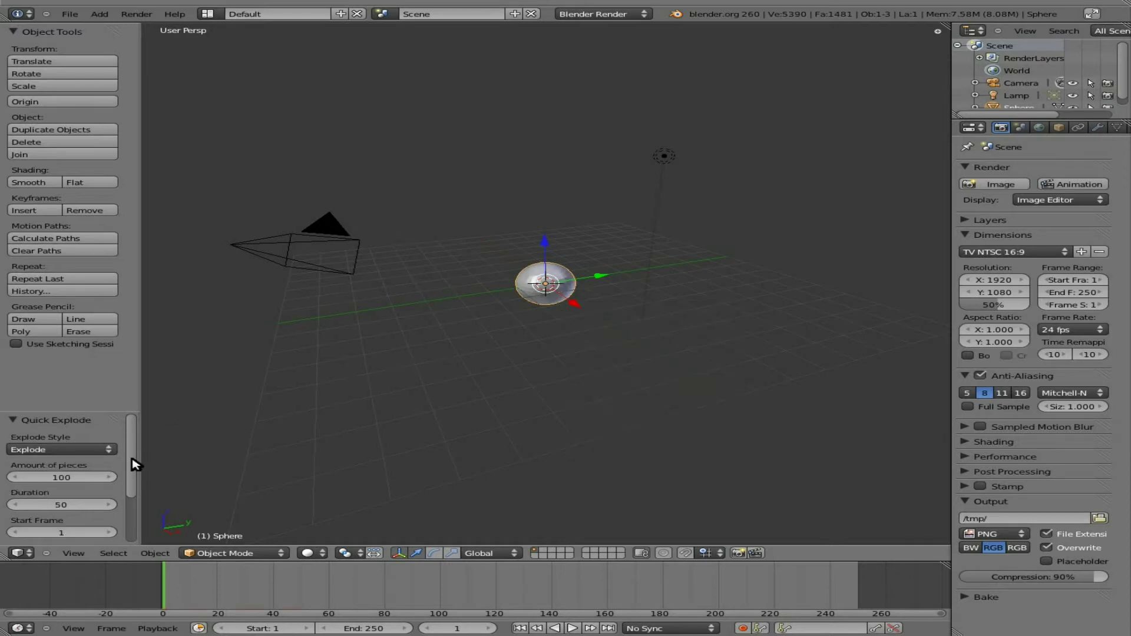
left_click_drag(131, 458, 131, 510)
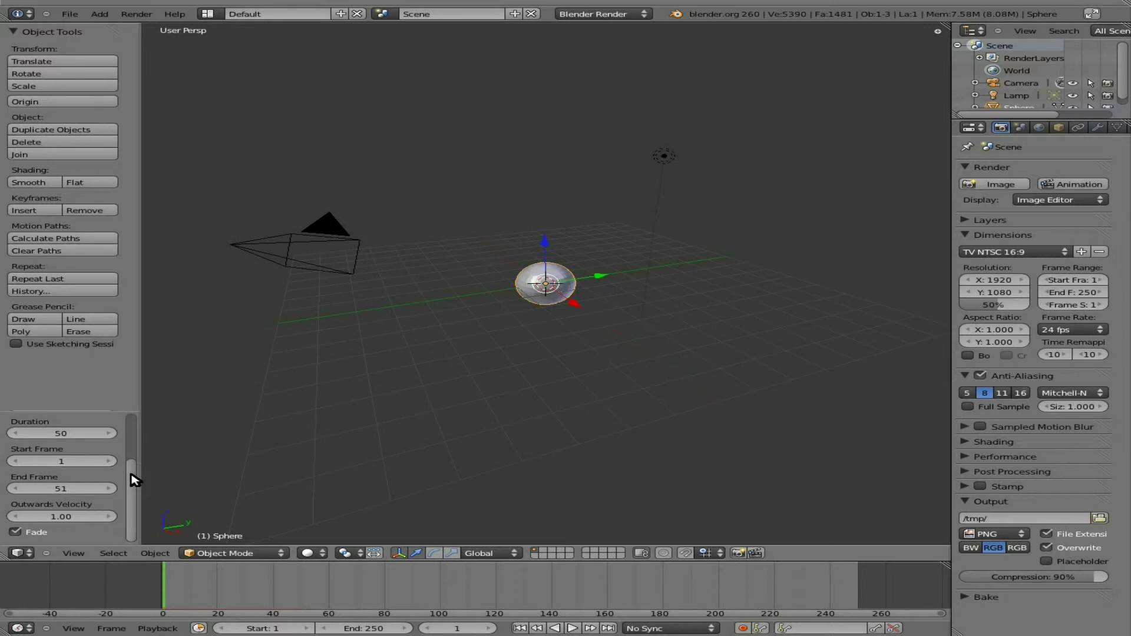
mouse_move(130, 472)
left_mouse_down()
mouse_move(128, 459)
mouse_move(130, 480)
left_mouse_up()
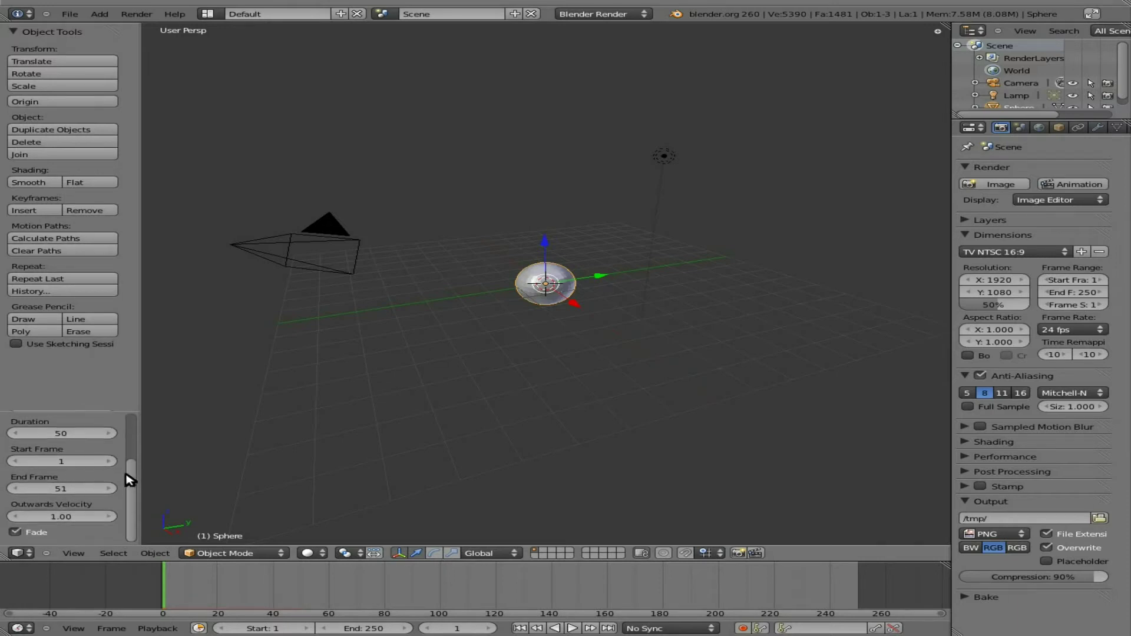
left_click(65, 489)
key("Return")
Keep the Explode style and play the animation to watch the sphere burst.
scroll(132, 491, "up", 3)
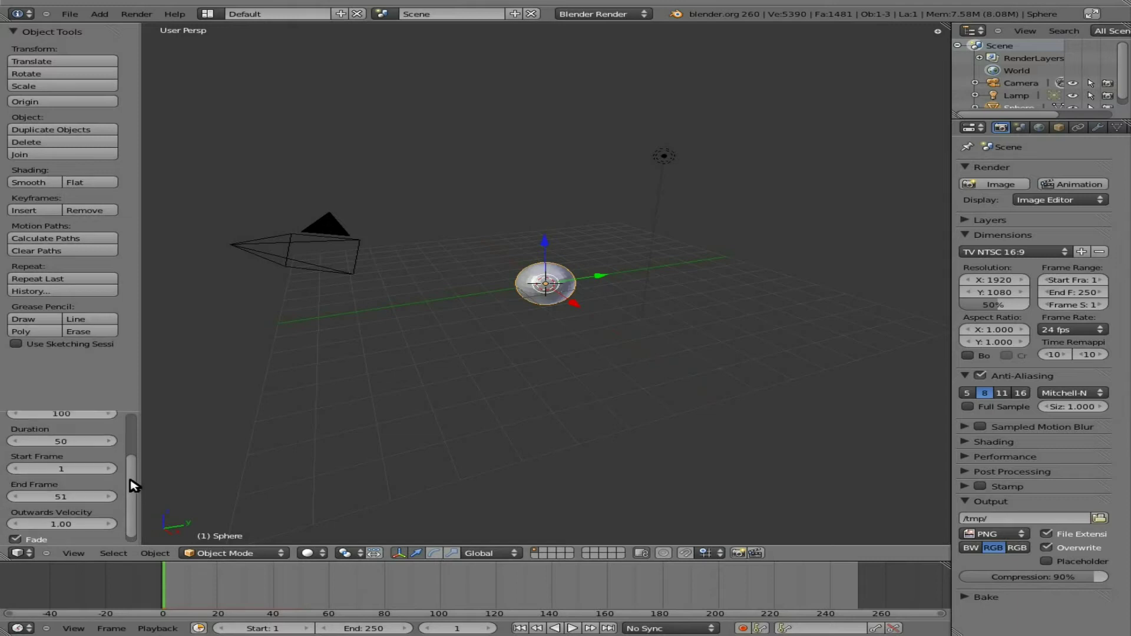
left_click(111, 452)
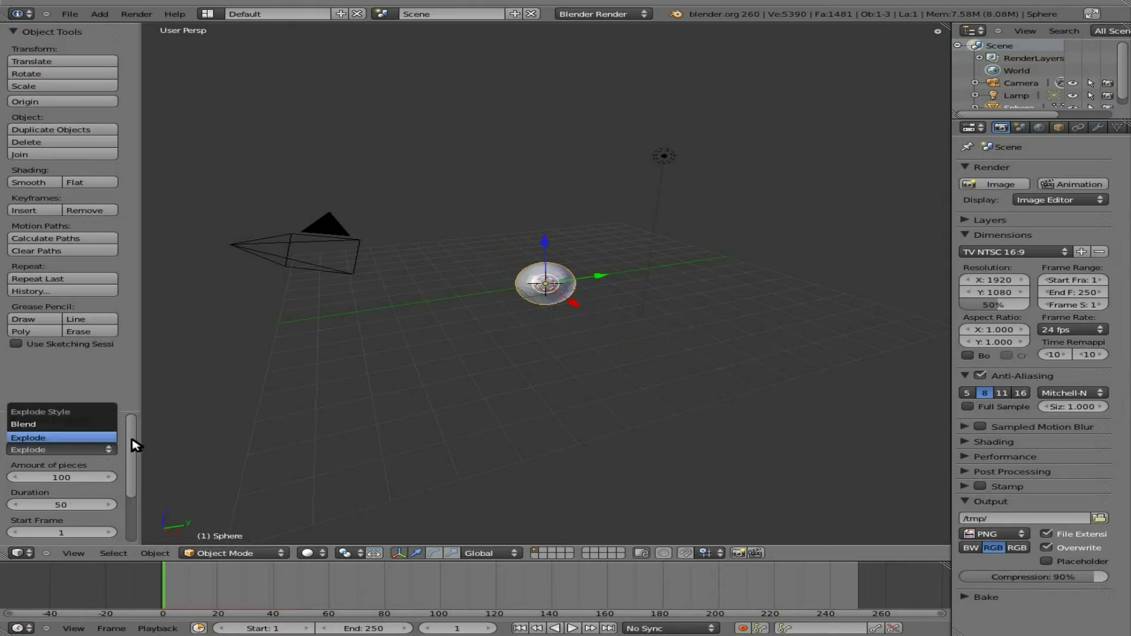
left_click(135, 446)
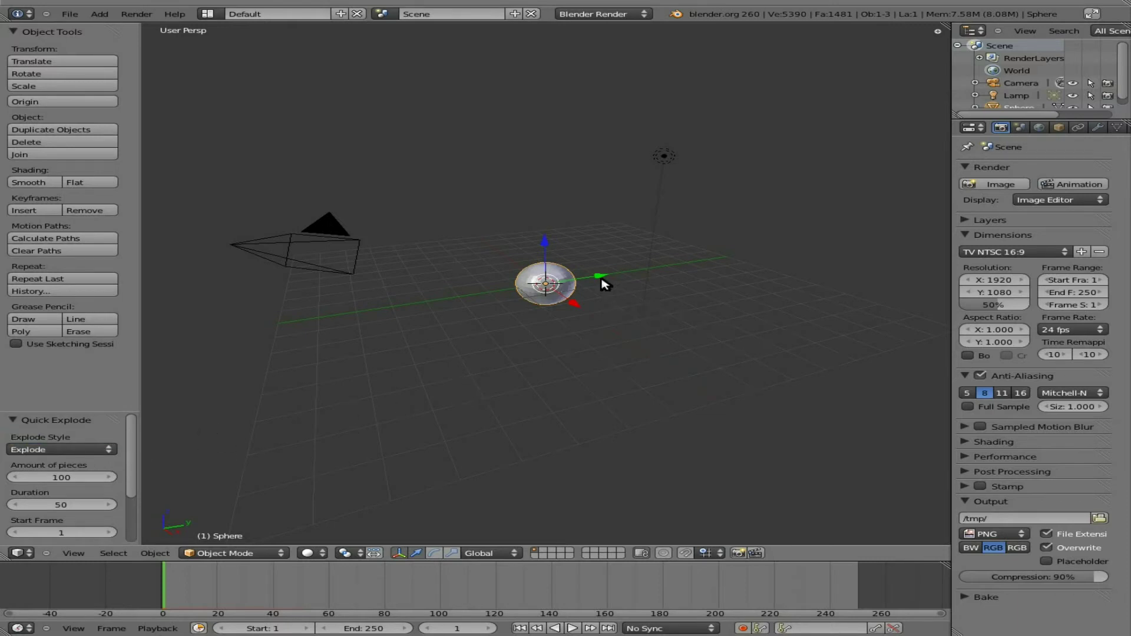
key("alt+a")
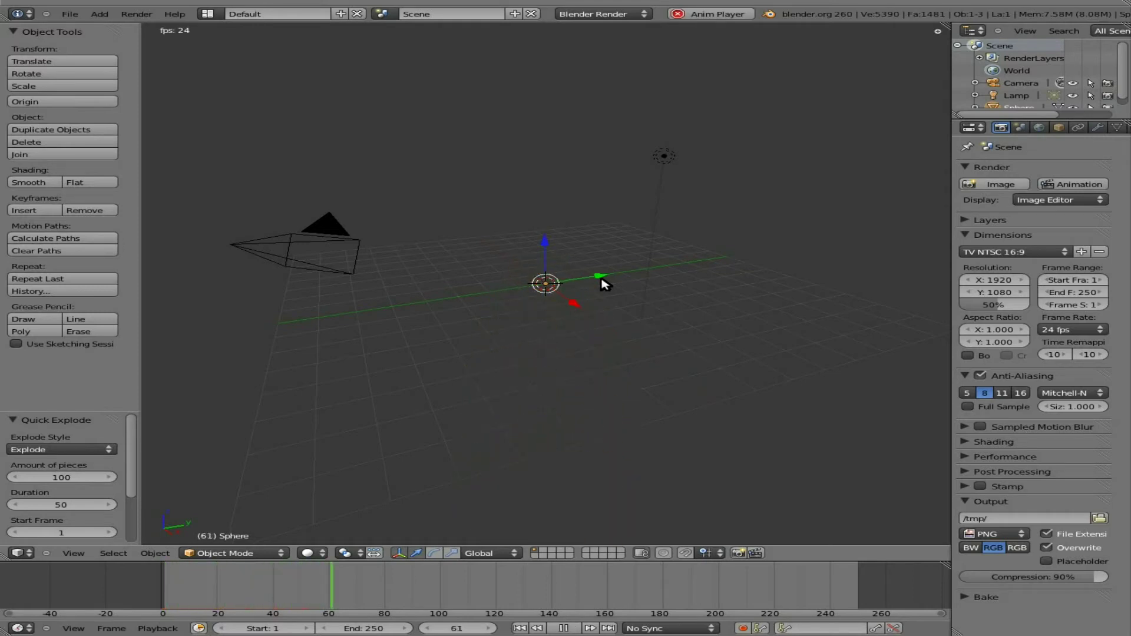
key("Escape")
Delete the exploded sphere and try Quick Explode with no mesh in the scene.
key("x")
left_click(604, 285)
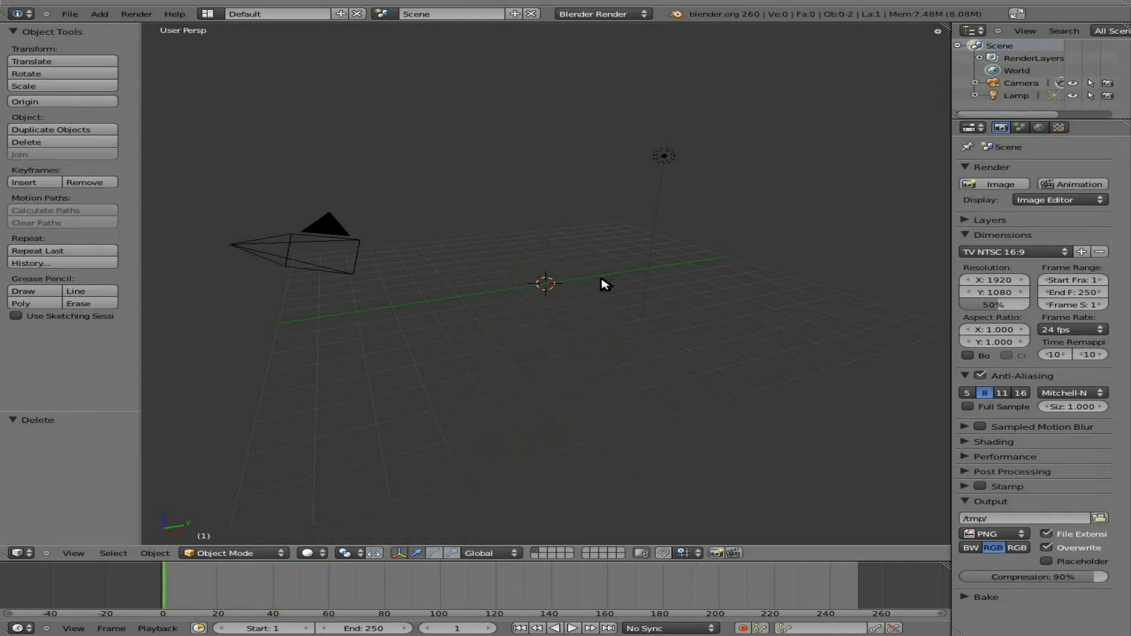
key("space")
type("expl")
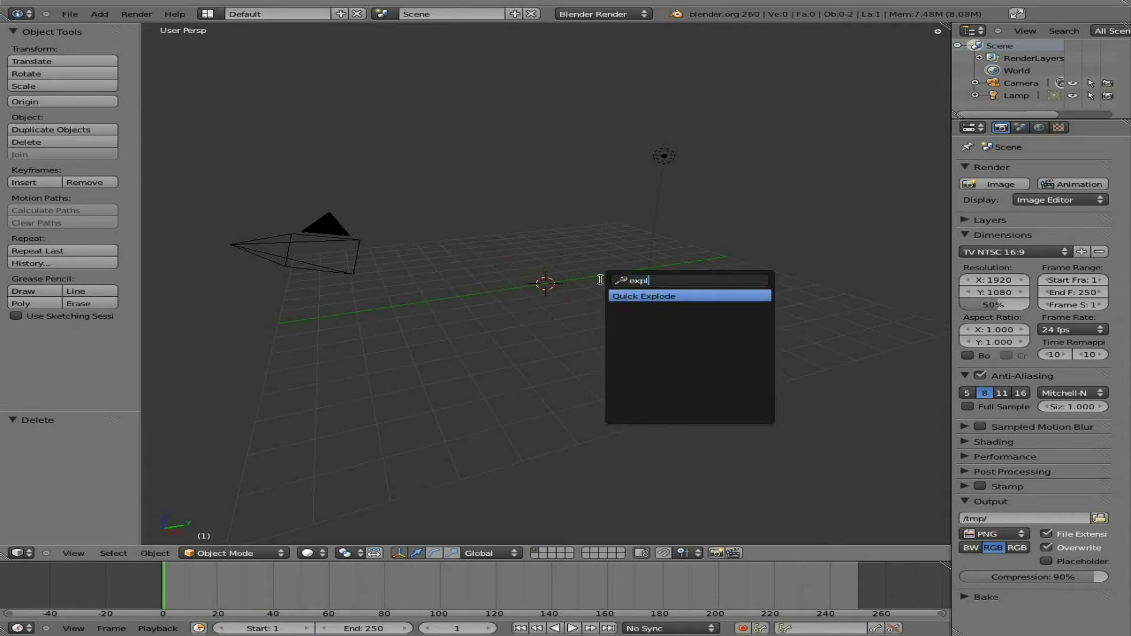
key("Return")
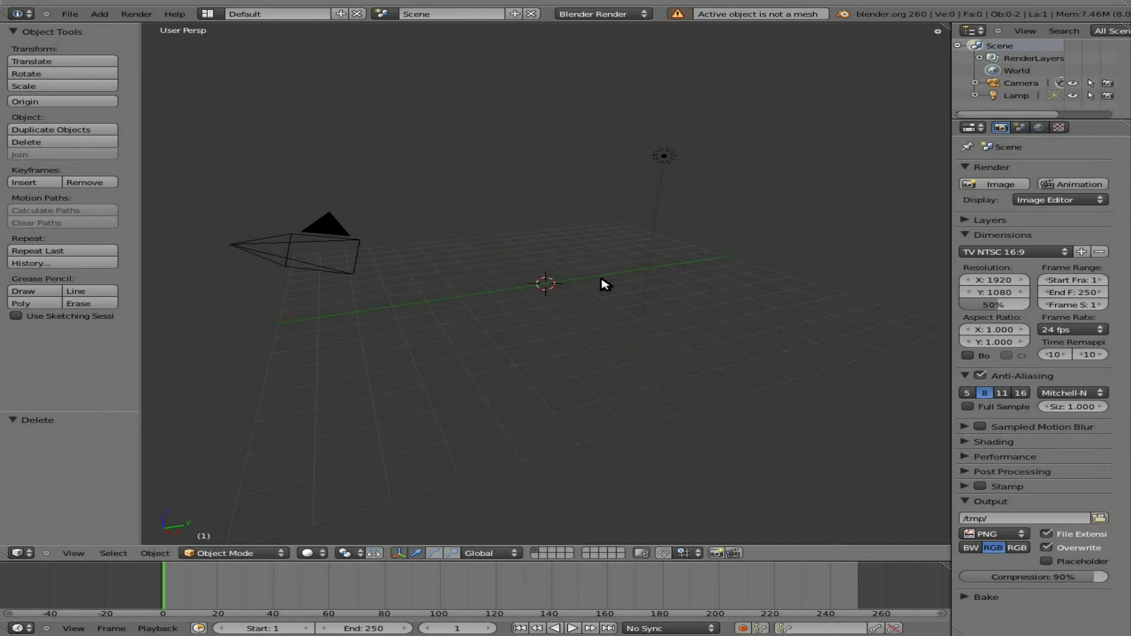
Add a new UV sphere to the scene.
key("space")
type("sphere")
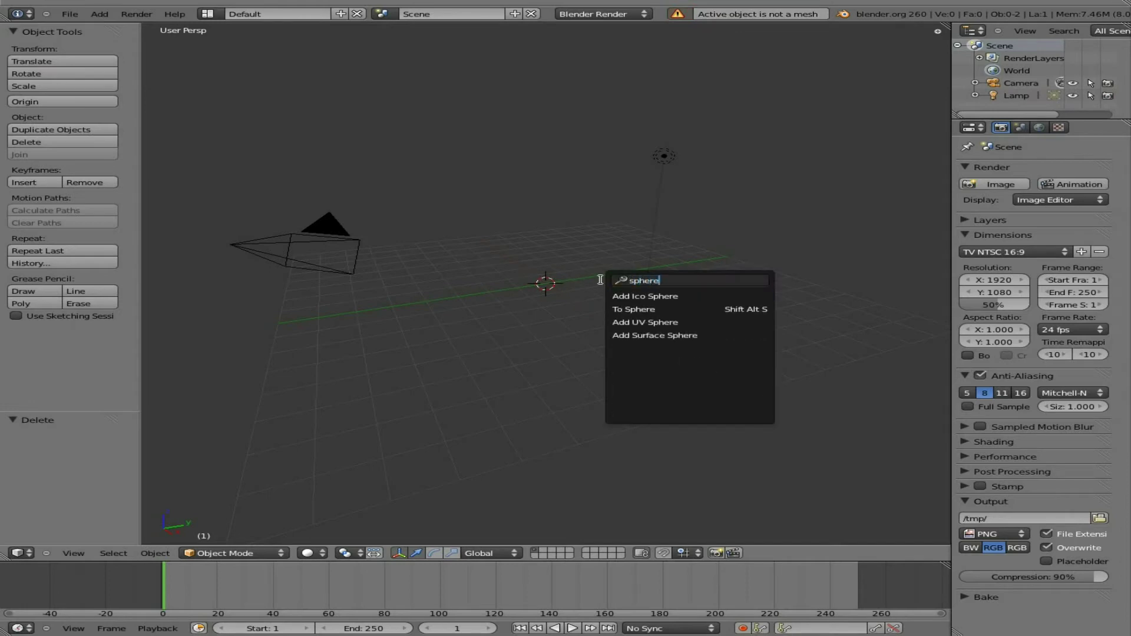
key("Down")
key("Down")
key("Return")
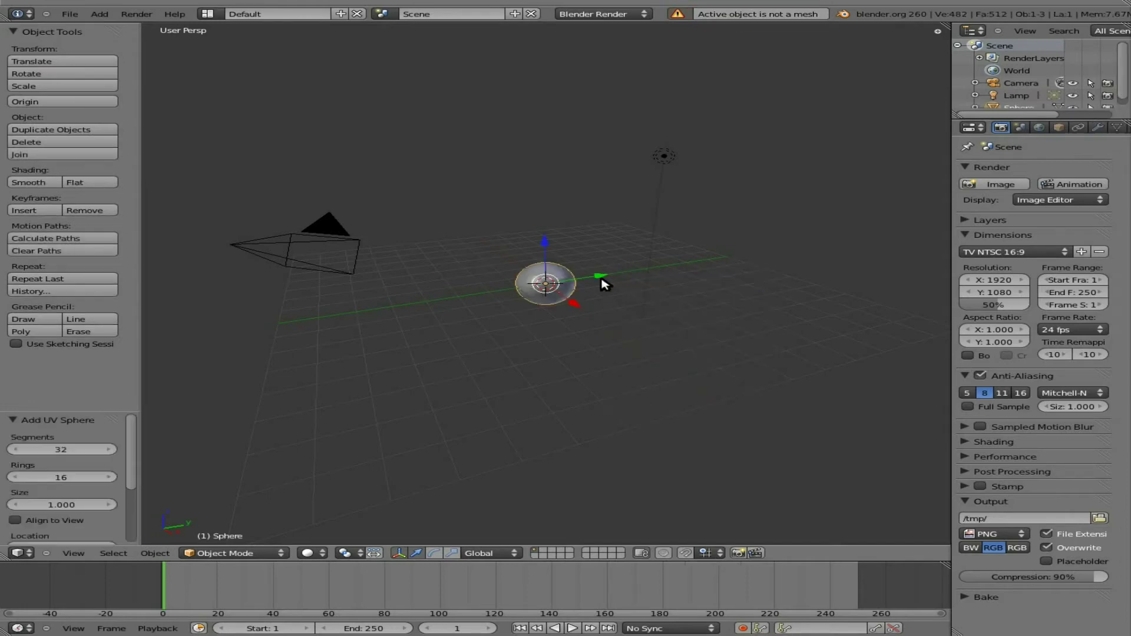
Apply Quick Explode (100 pieces, duration 50) to the new sphere and preview the explosion.
key("space")
type("expl")
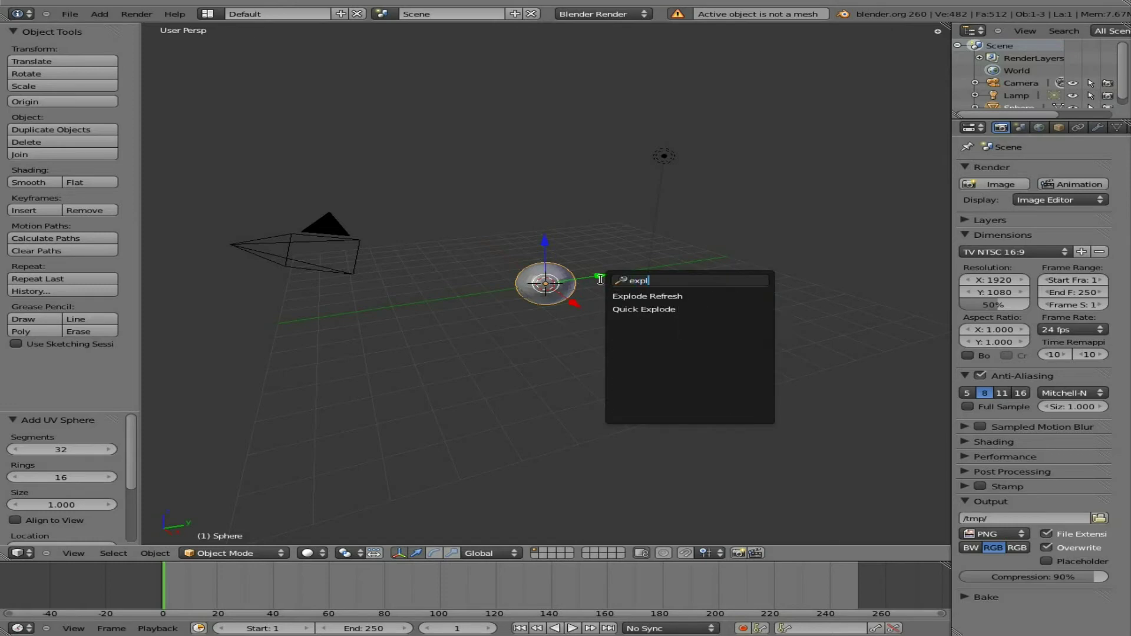
key("Down")
key("Return")
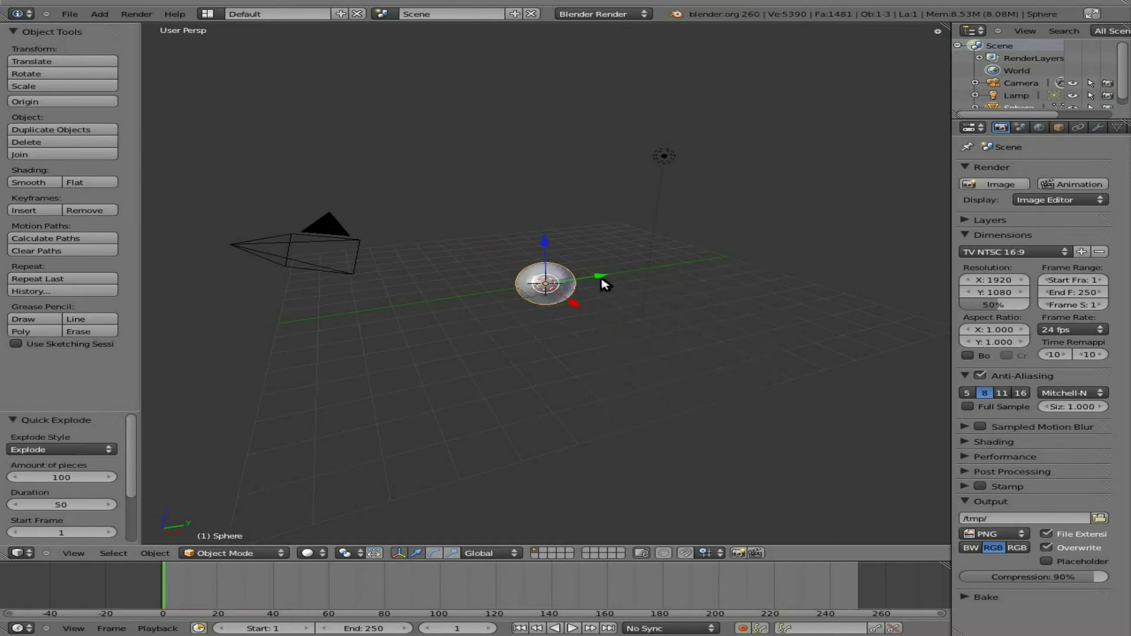
key("alt+a")
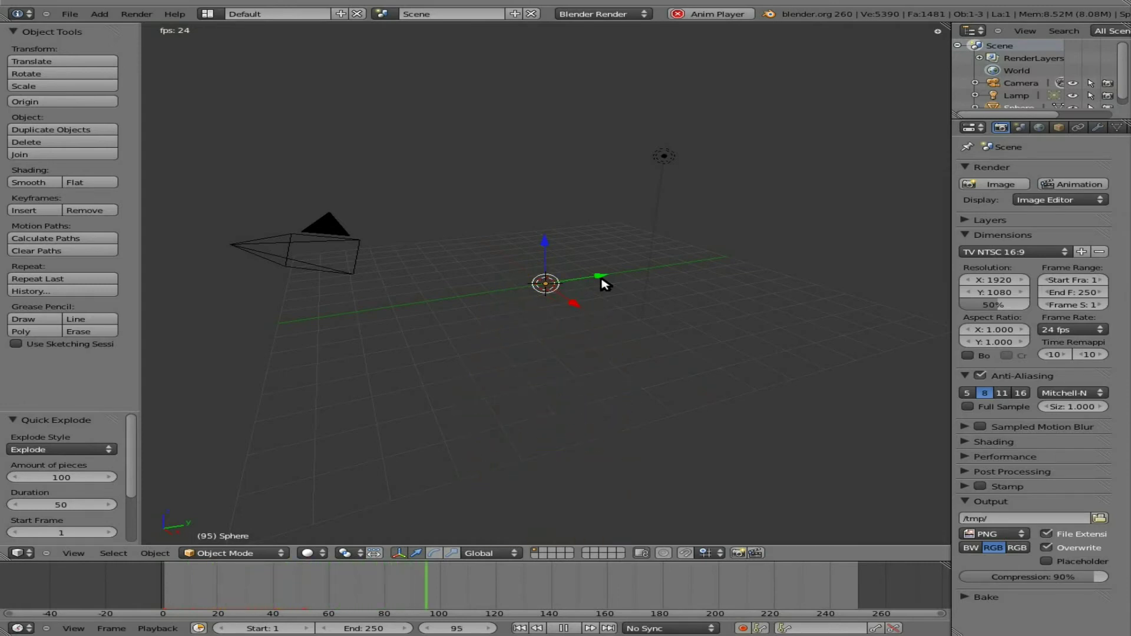
key("Escape")
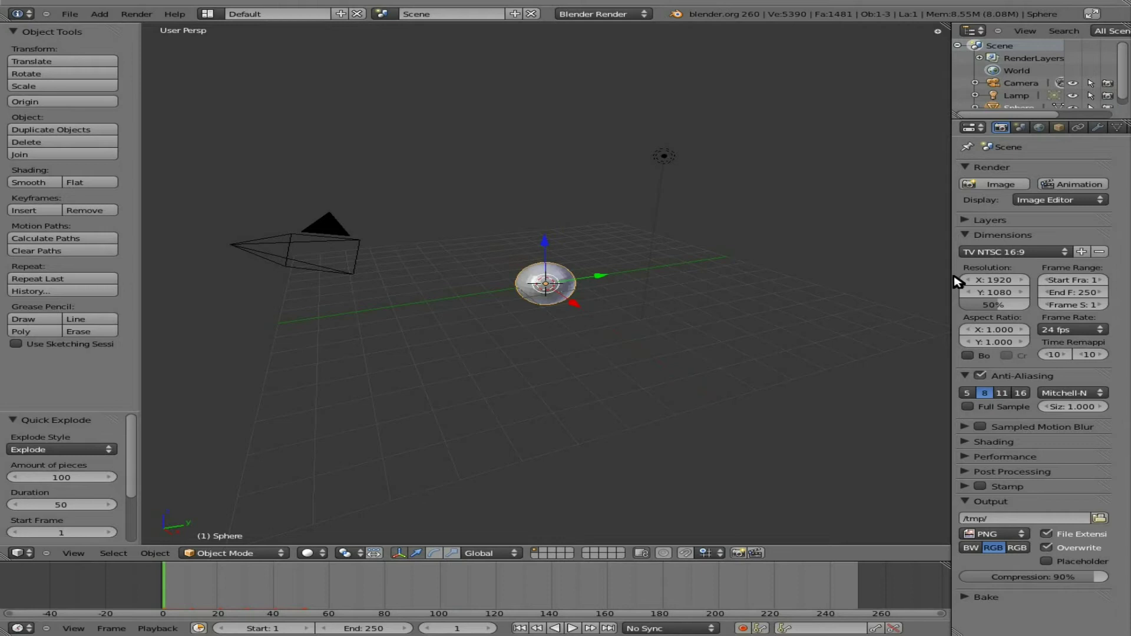
Widen the Properties area and scroll the sphere's Particles settings down to Physics.
left_click_drag(956, 280, 840, 281)
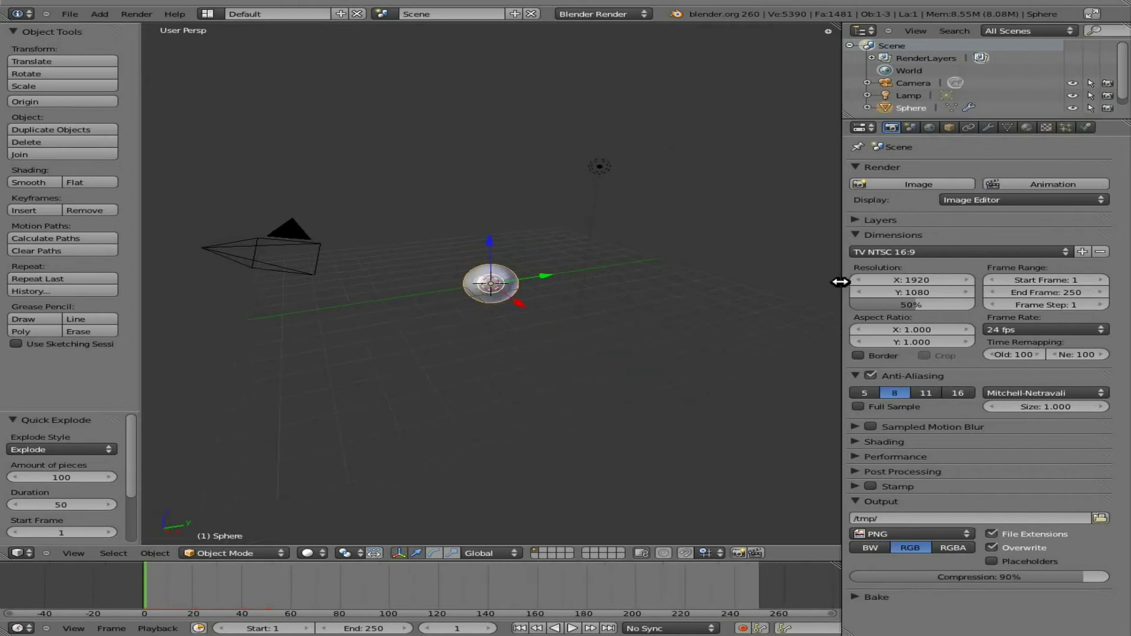
left_click(1063, 127)
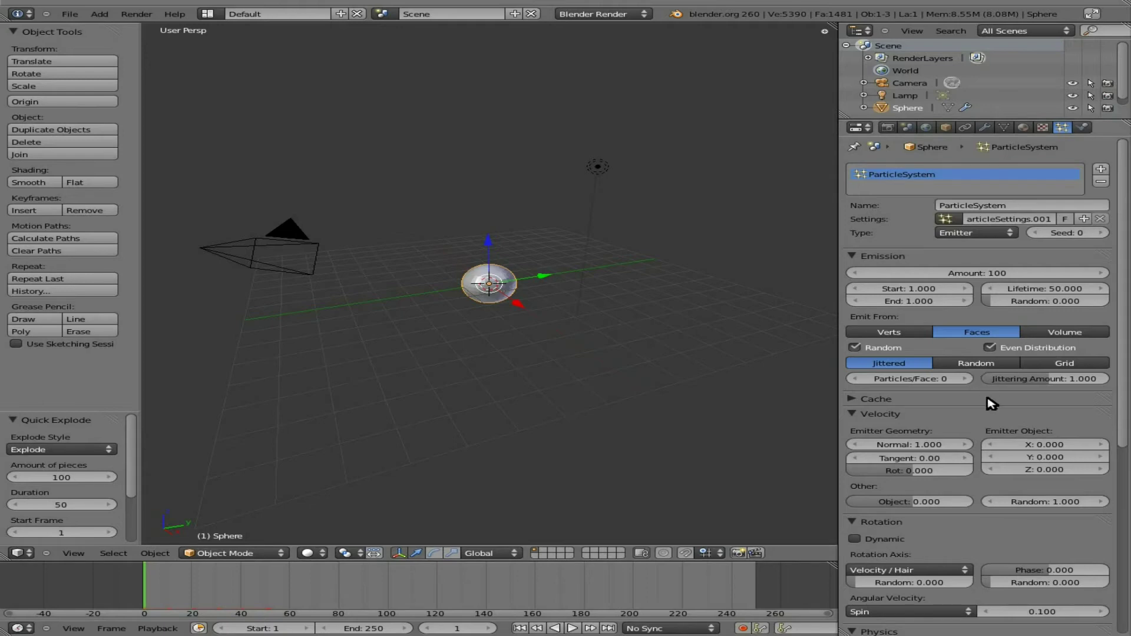
scroll(990, 404, "down", 10)
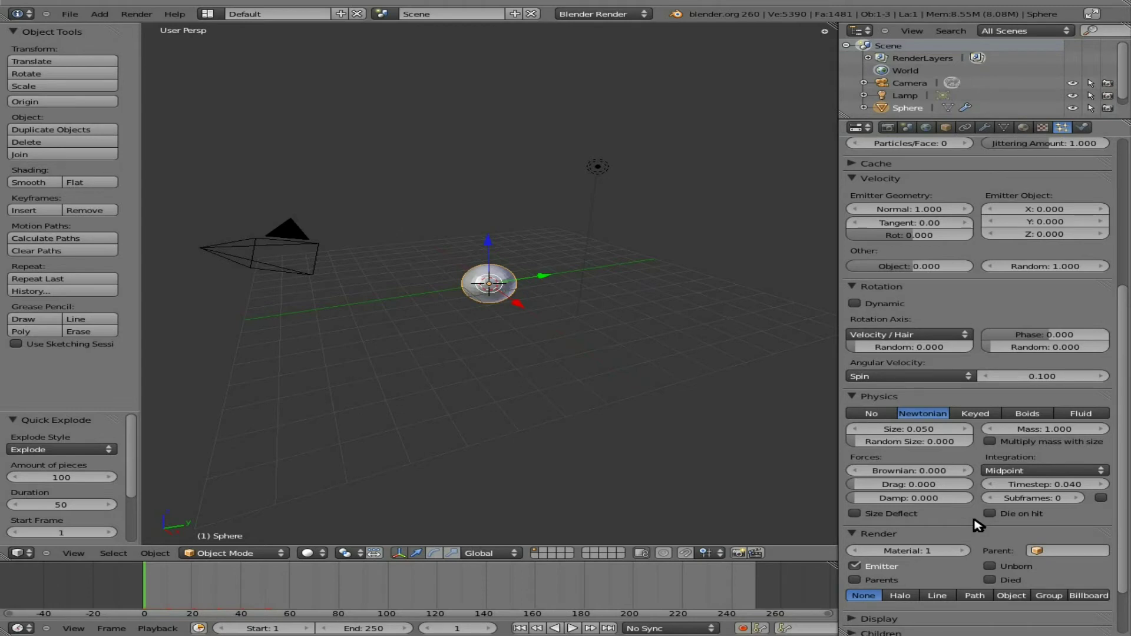
scroll(975, 520, "down", 2)
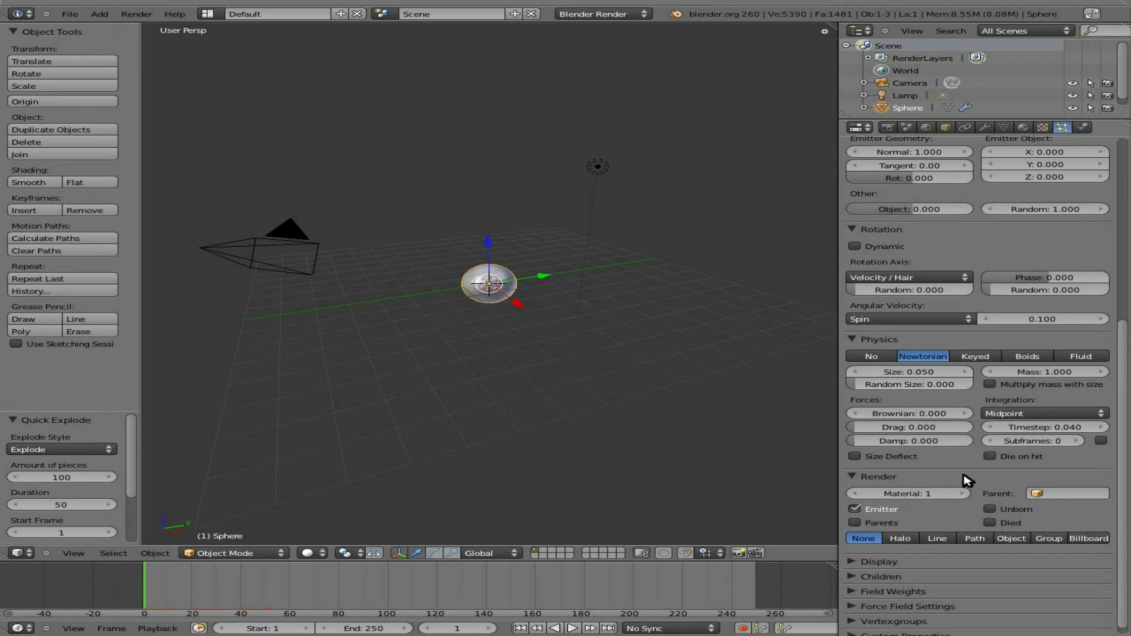
Preview the explosion, then move the sphere up the Z axis to 4.260.
key("alt+a")
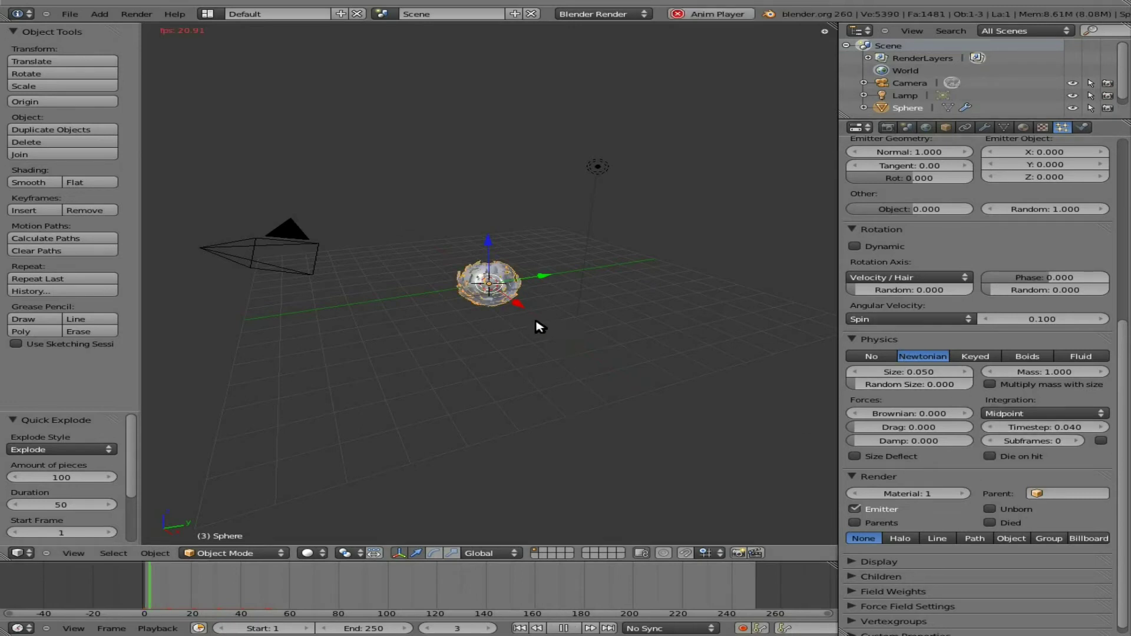
key("Escape")
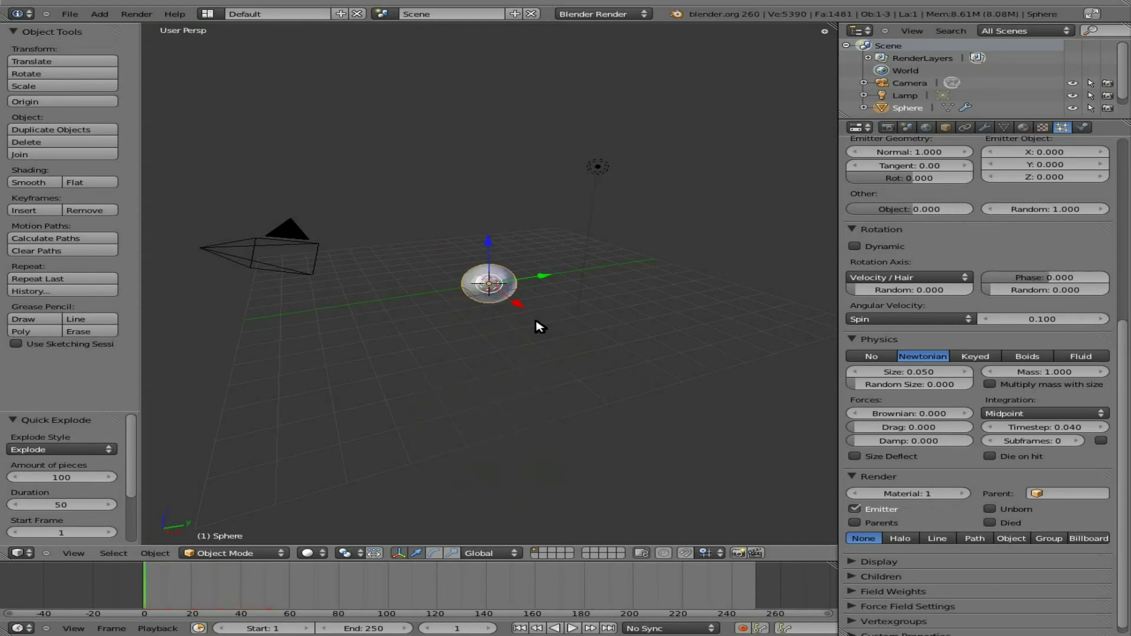
key("g")
key("z")
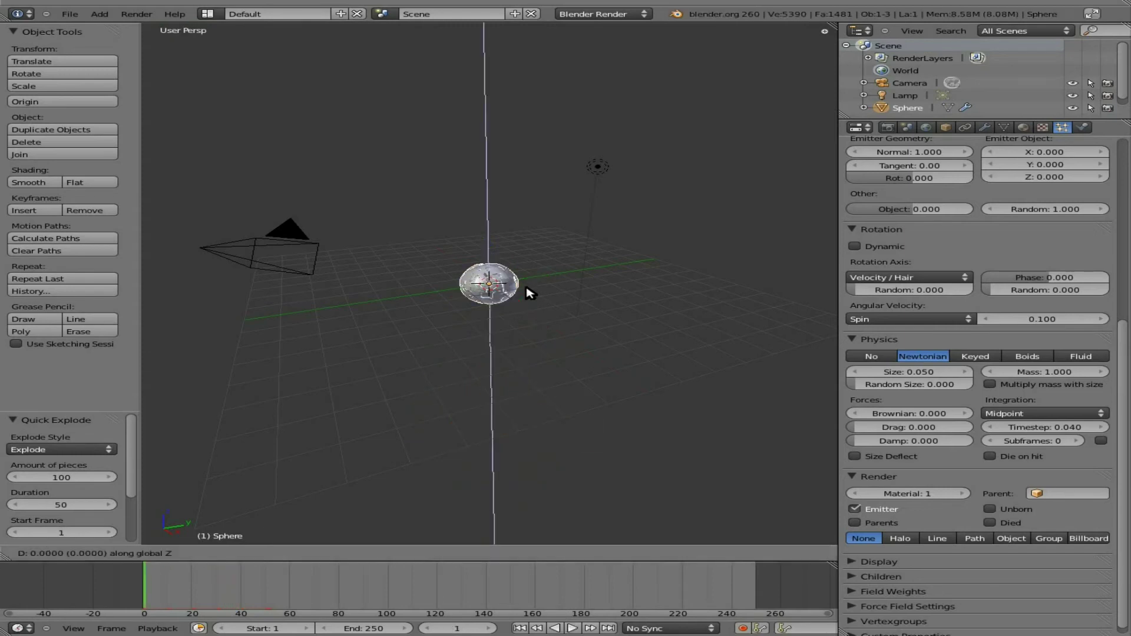
left_click(525, 208)
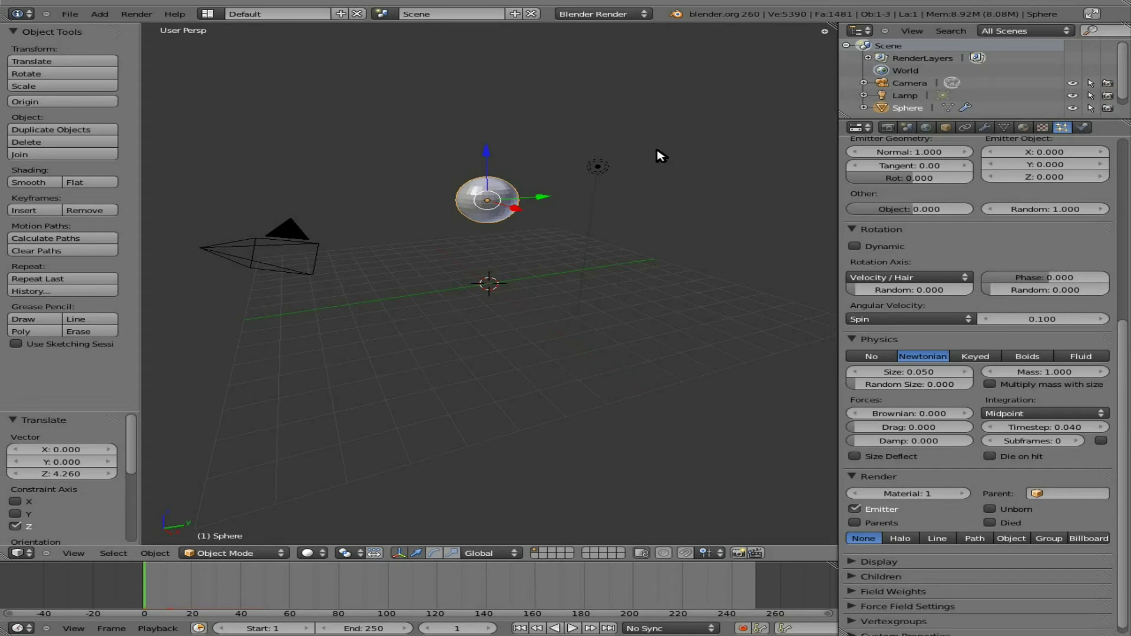
Add a plane, scale it by 20 on every axis, and preview the explosion.
key("space")
type("plane")
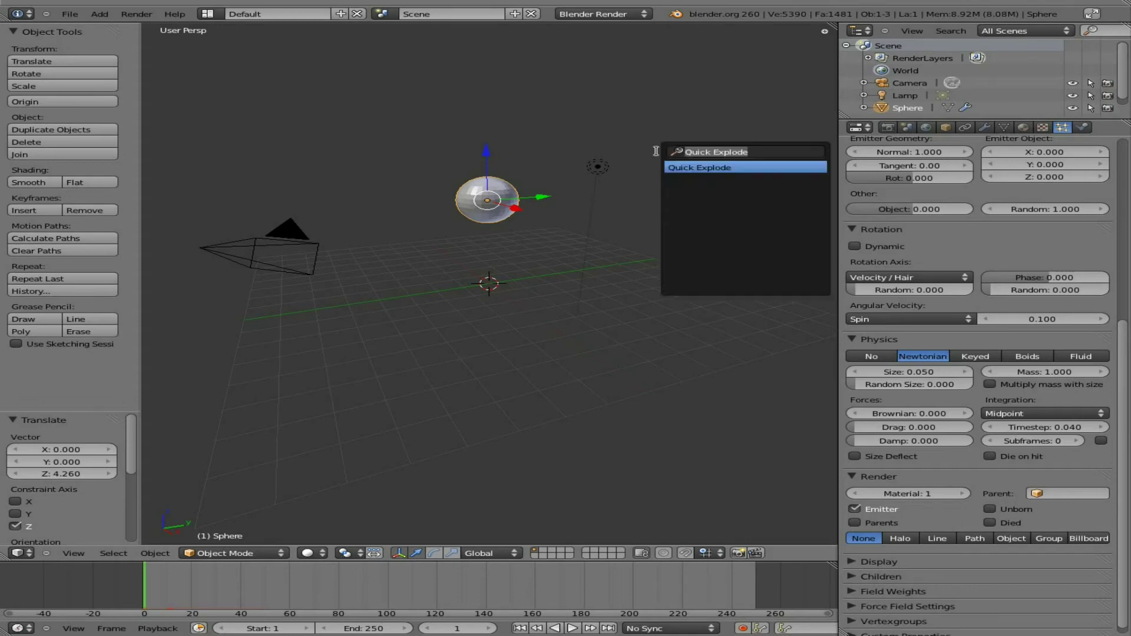
key("Return")
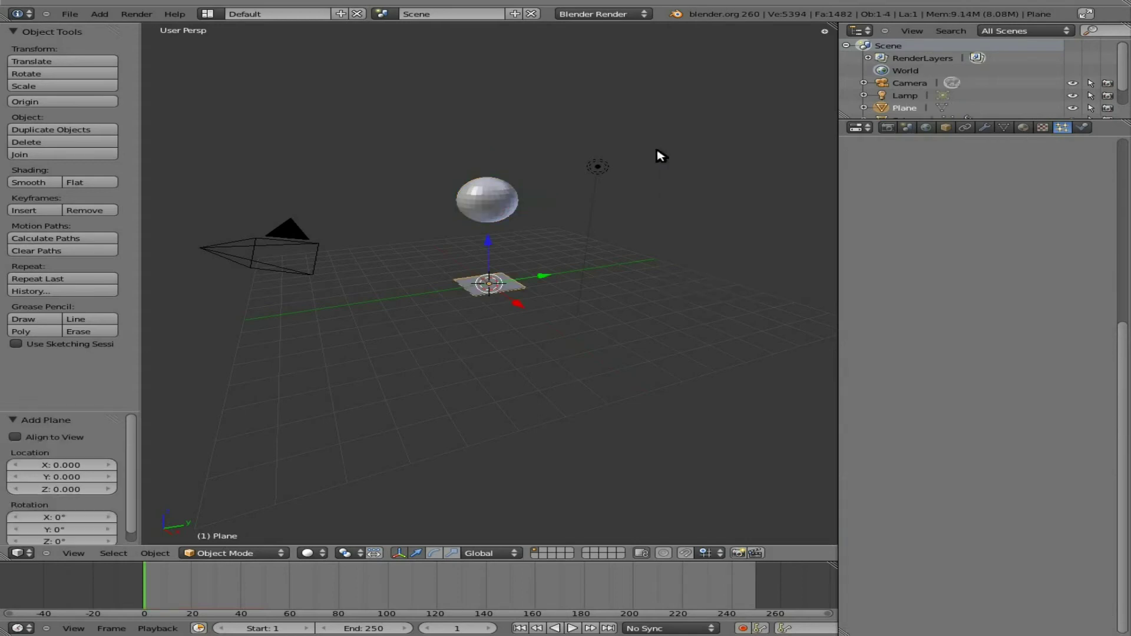
type("s20")
key("Return")
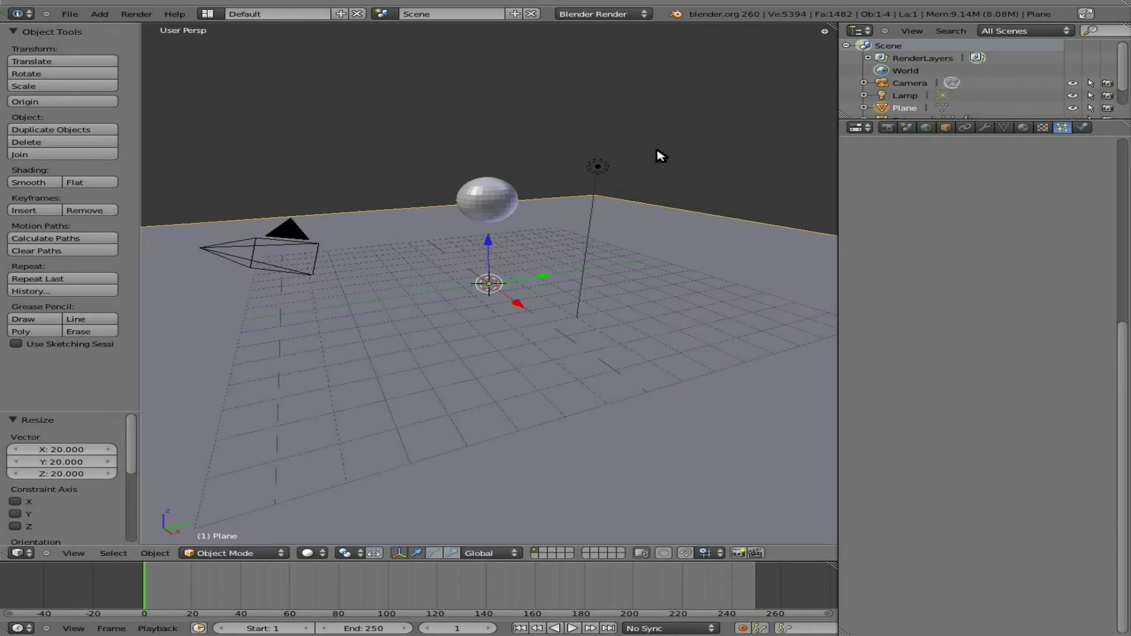
key("alt+a")
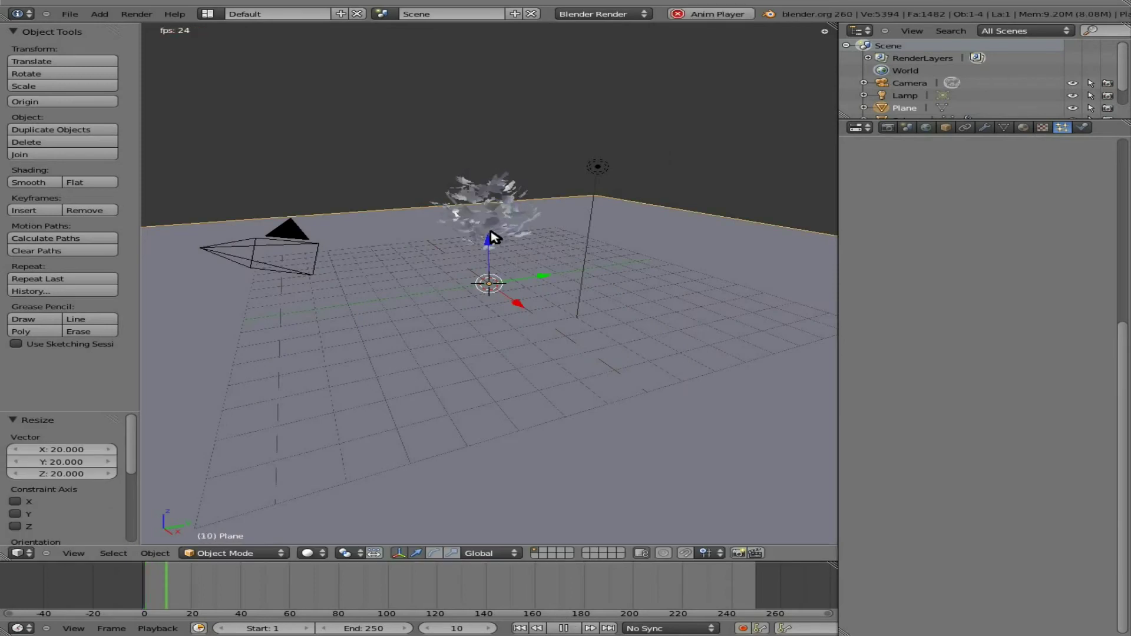
key("Escape")
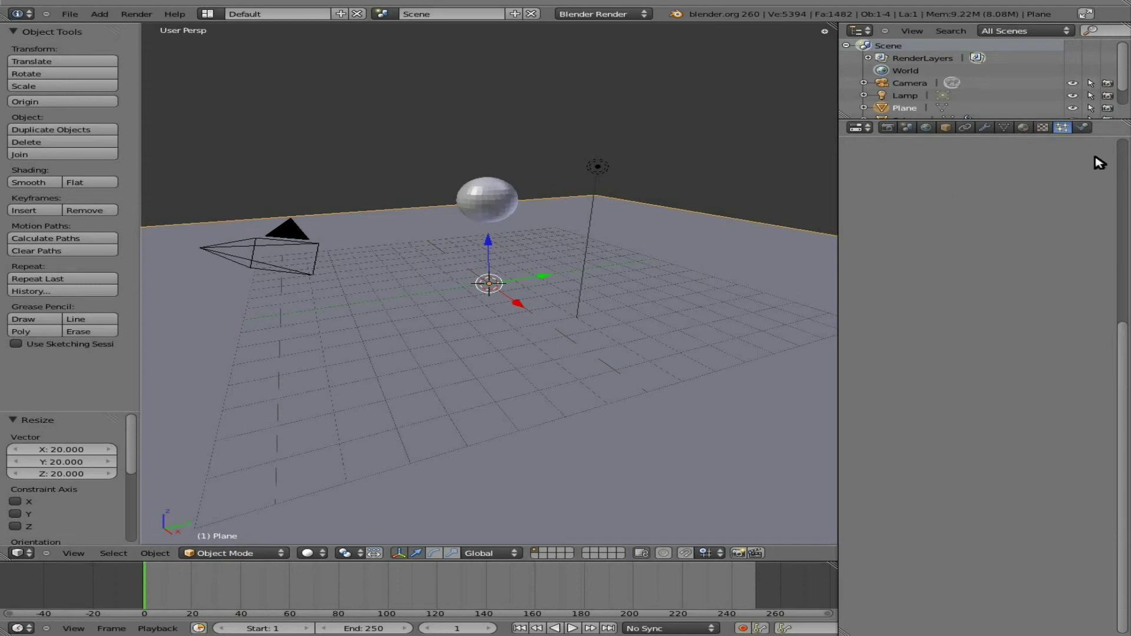
Give the plane Collision physics and play the animation to test it.
left_click(1084, 128)
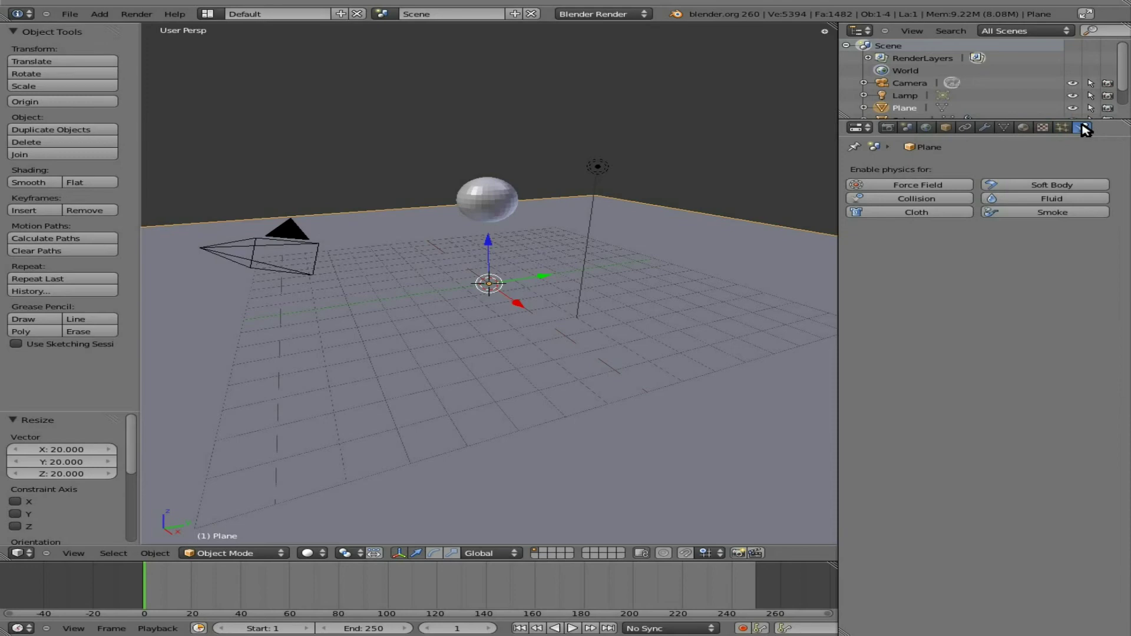
left_click(915, 198)
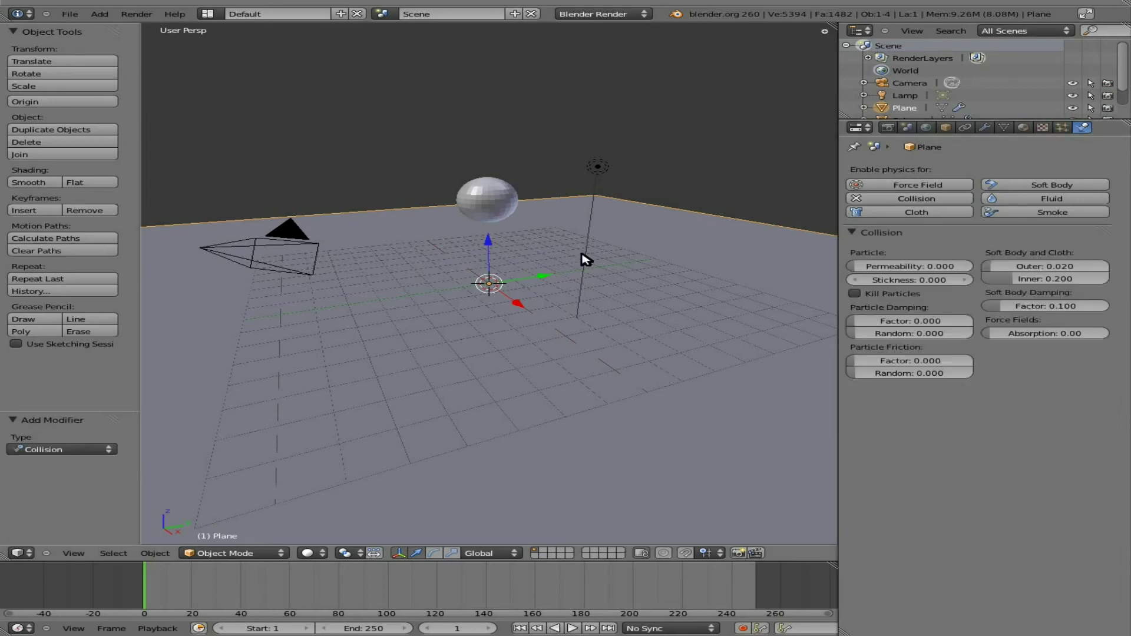
key("alt+a")
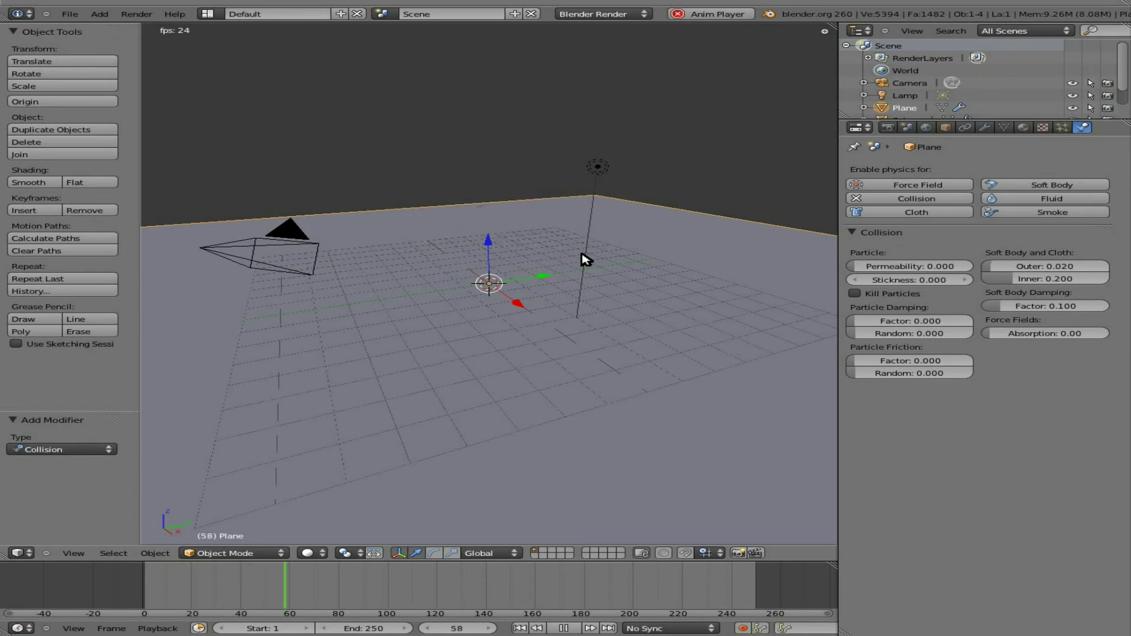
key("Escape")
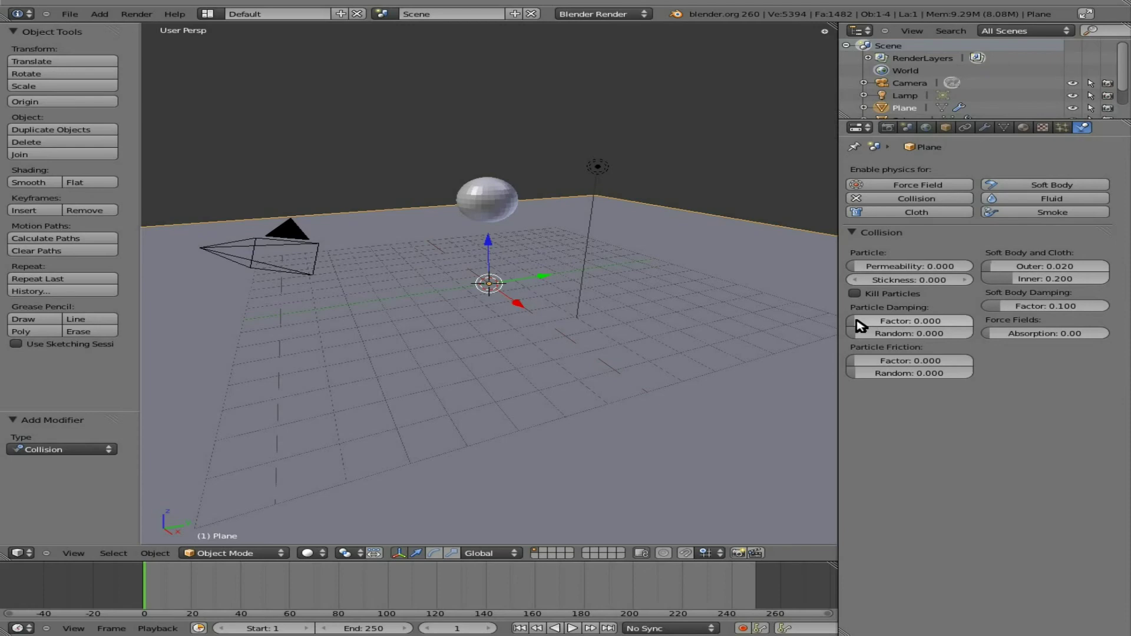
Raise the particle damping factor to 0.714, preview the damped bounce, then select the sphere.
left_click_drag(857, 323, 950, 325)
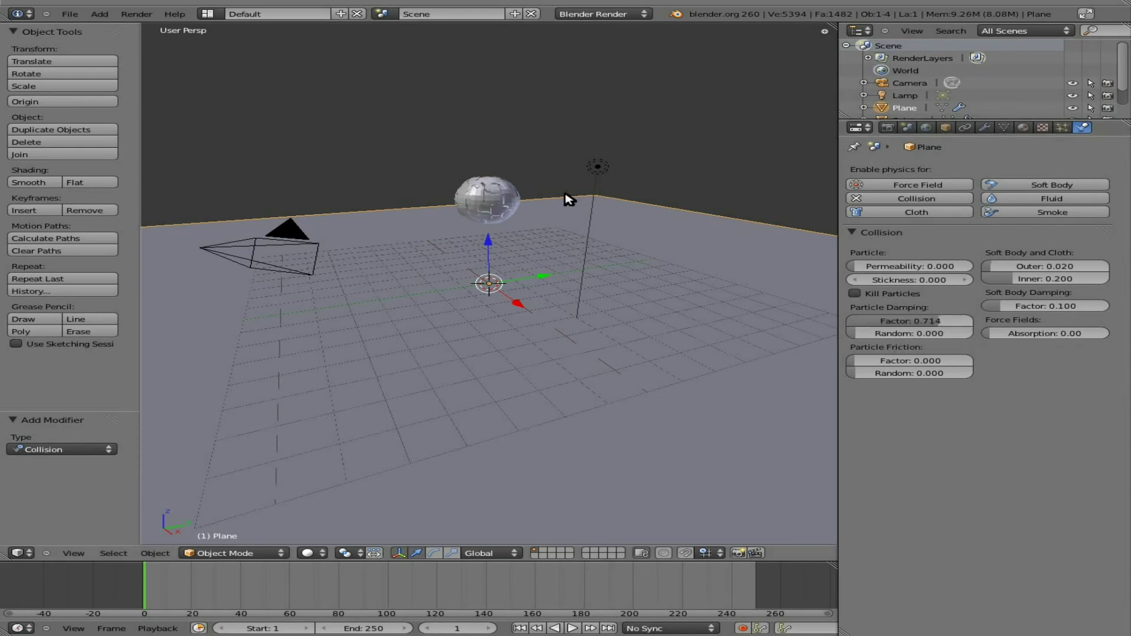
key("alt+a")
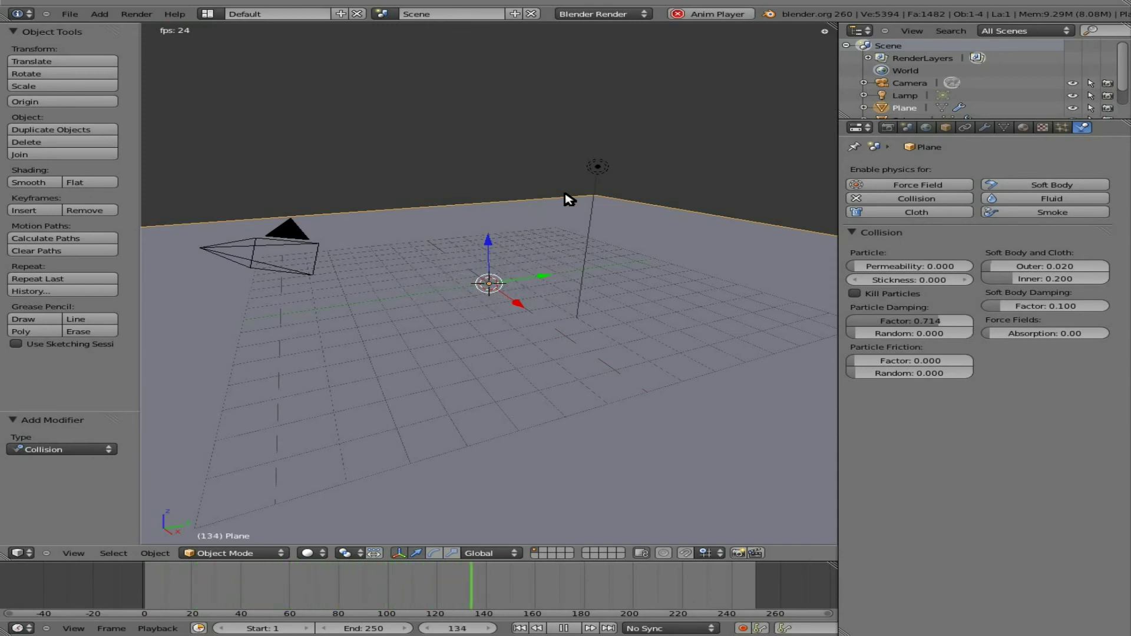
key("Escape")
right_click(463, 204)
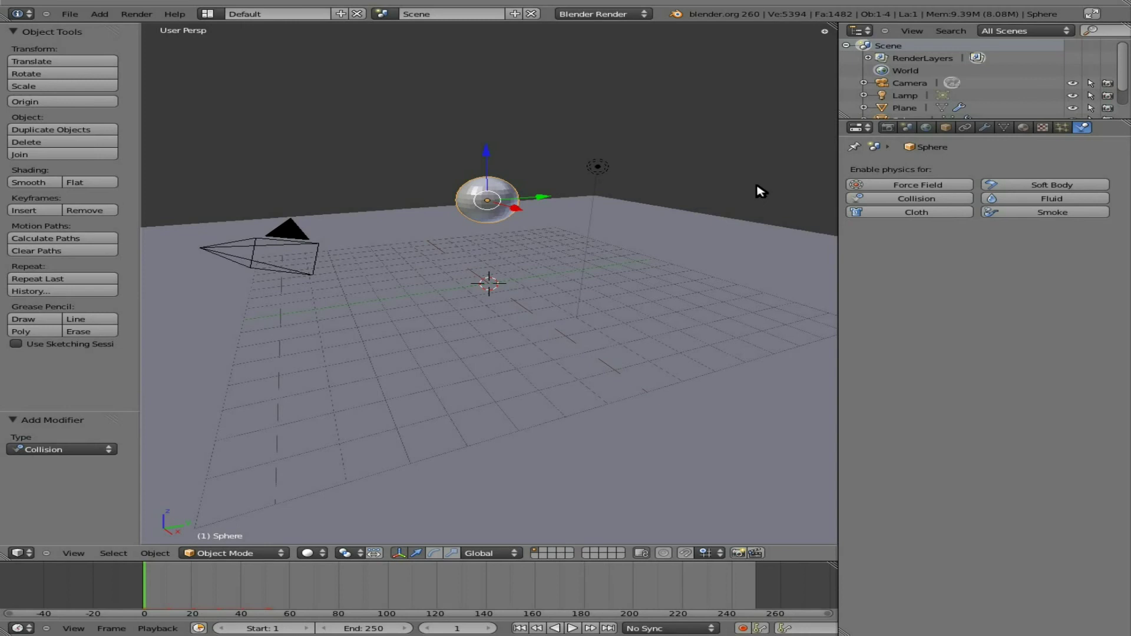
left_click(155, 553)
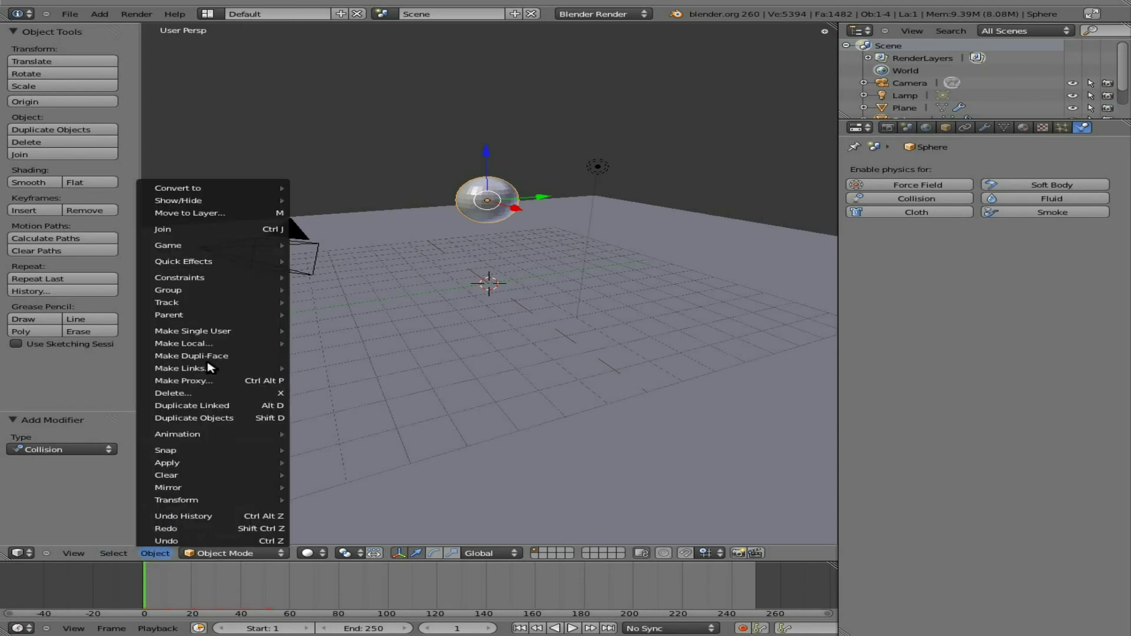
mouse_move(210, 261)
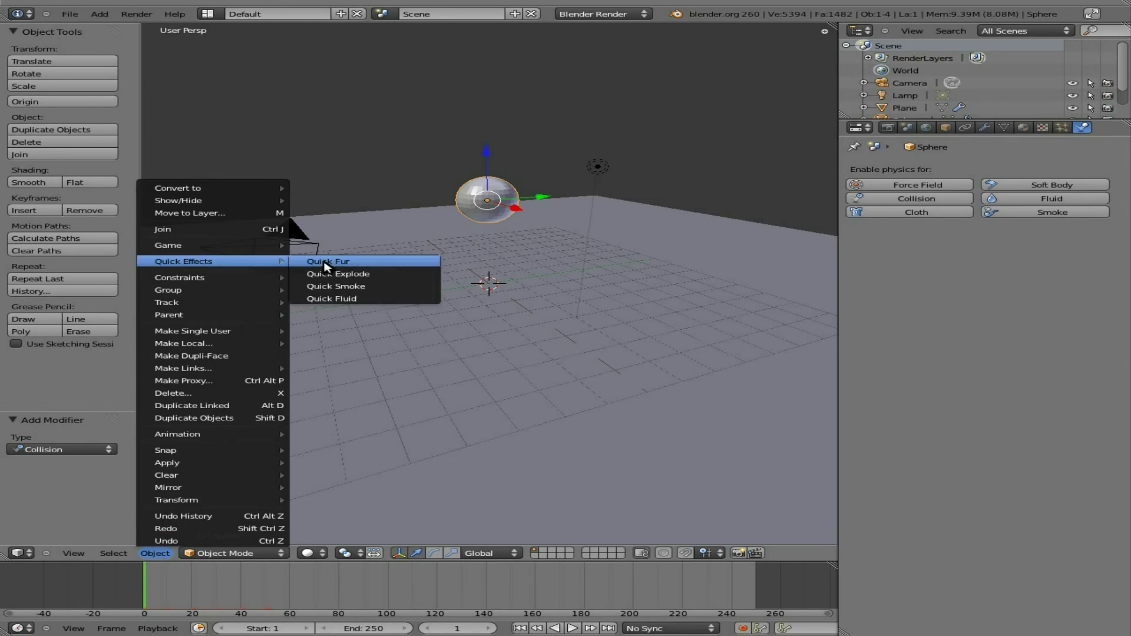